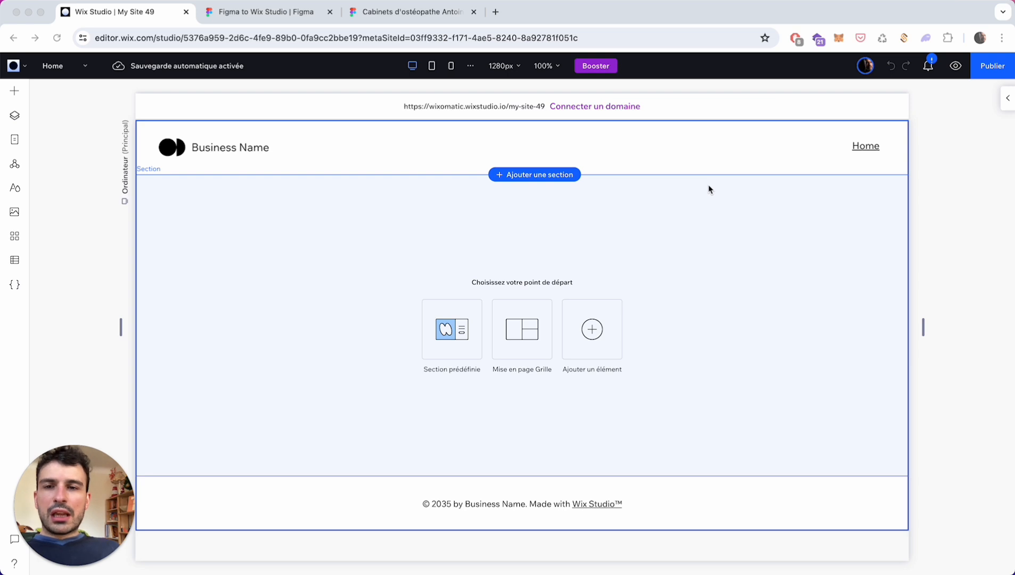
- View the Figma to Wix Studio plugin page, then close its tab to return to the design
left_click(294, 18)
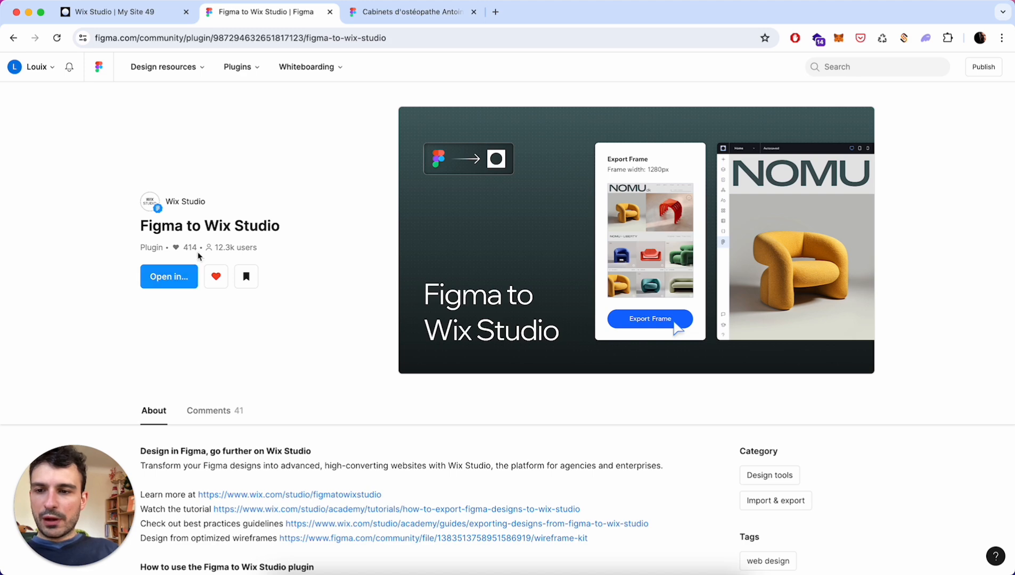
left_click(330, 12)
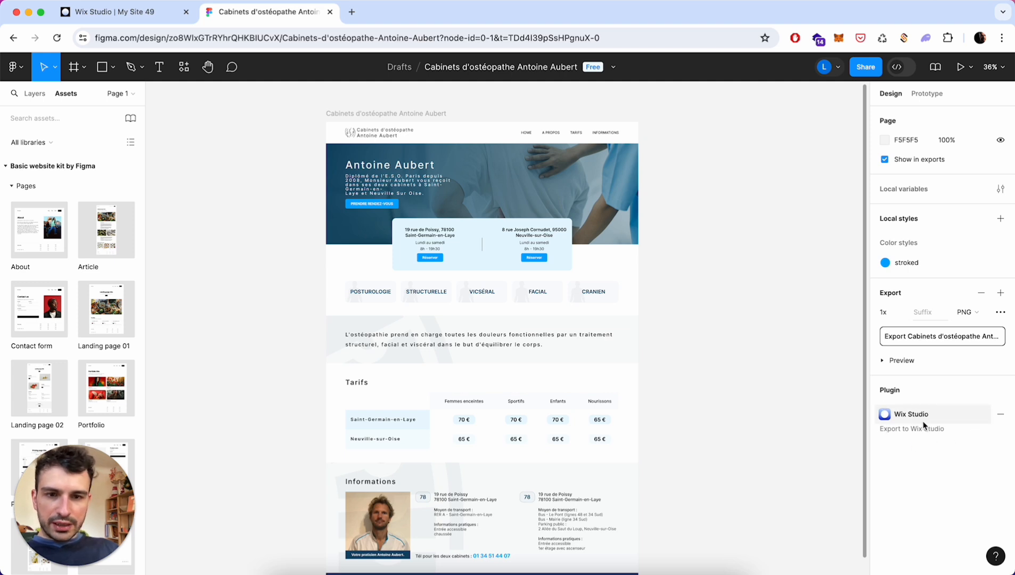
- Run the Figma to Wix Studio plugin from Actions > Plugins and move its window to the left
left_click(185, 68)
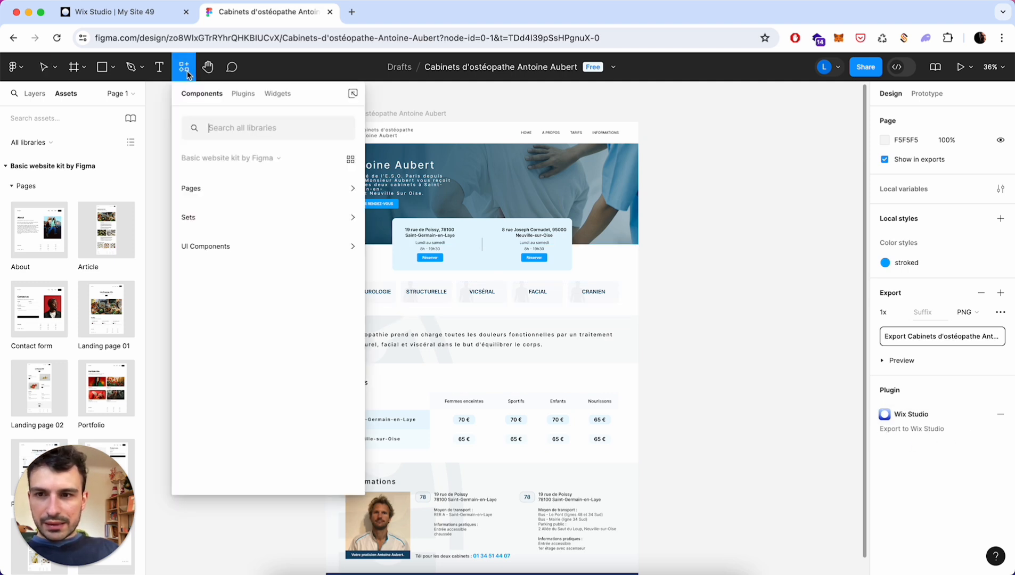
left_click(244, 94)
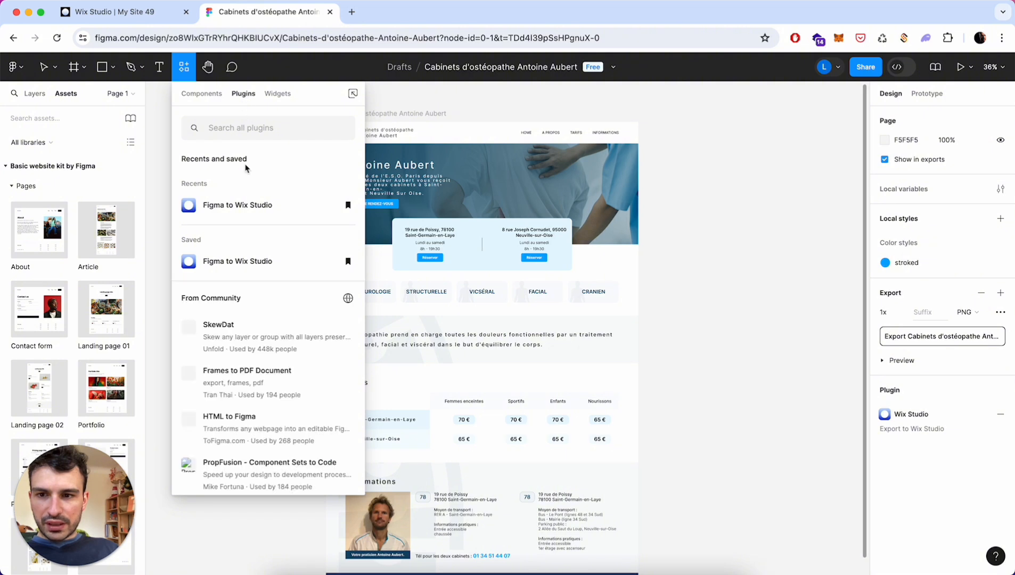
left_click(260, 204)
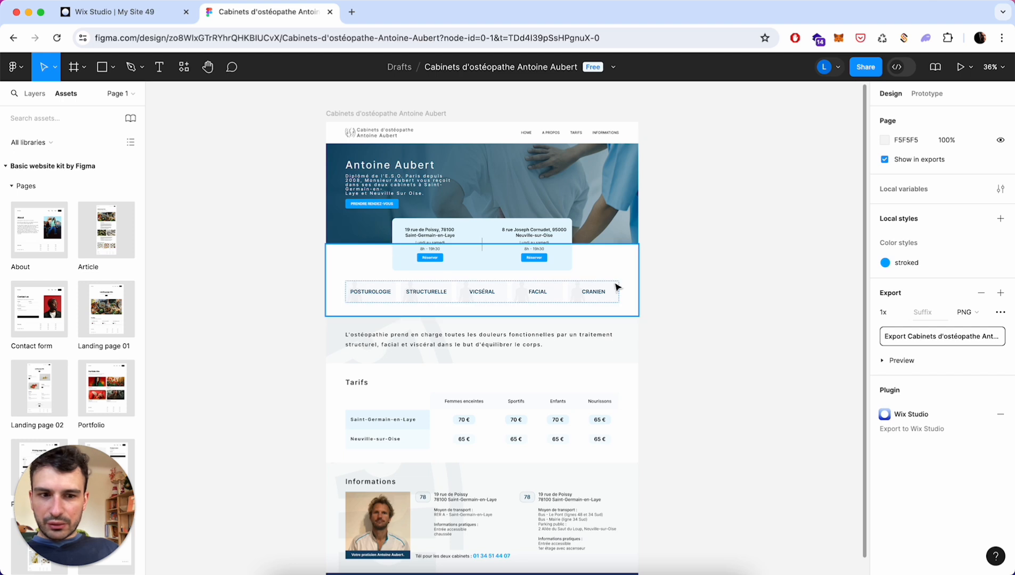
left_click(921, 417)
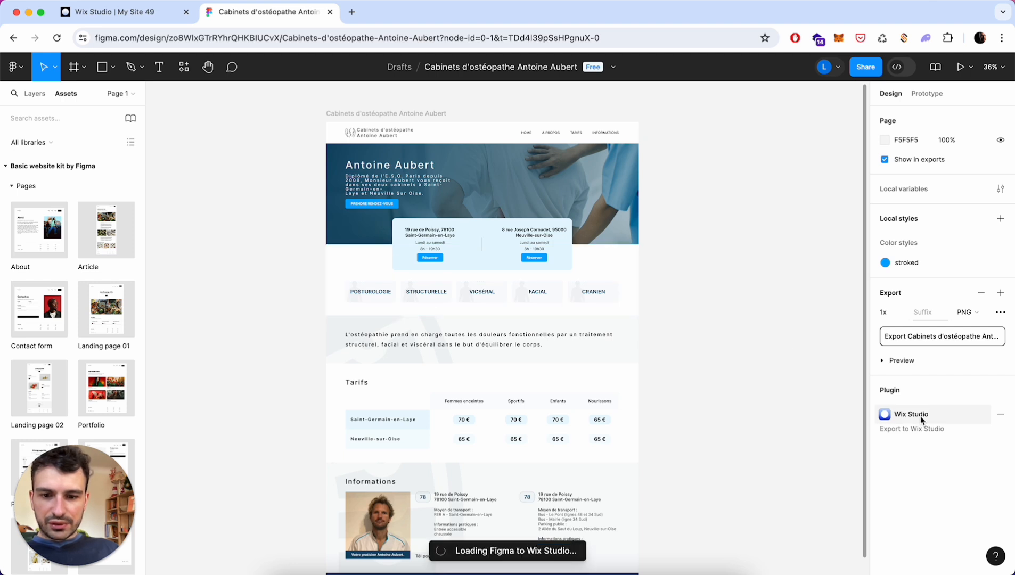
left_click_drag(527, 158, 251, 150)
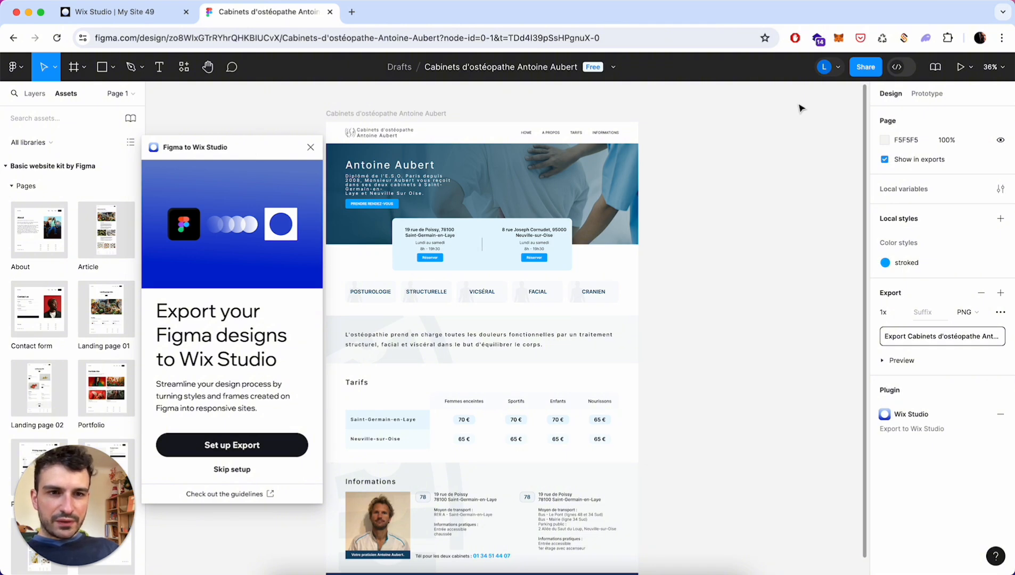
- Copy the osteopath design's share link and return to the Wix Studio editor
left_click(865, 67)
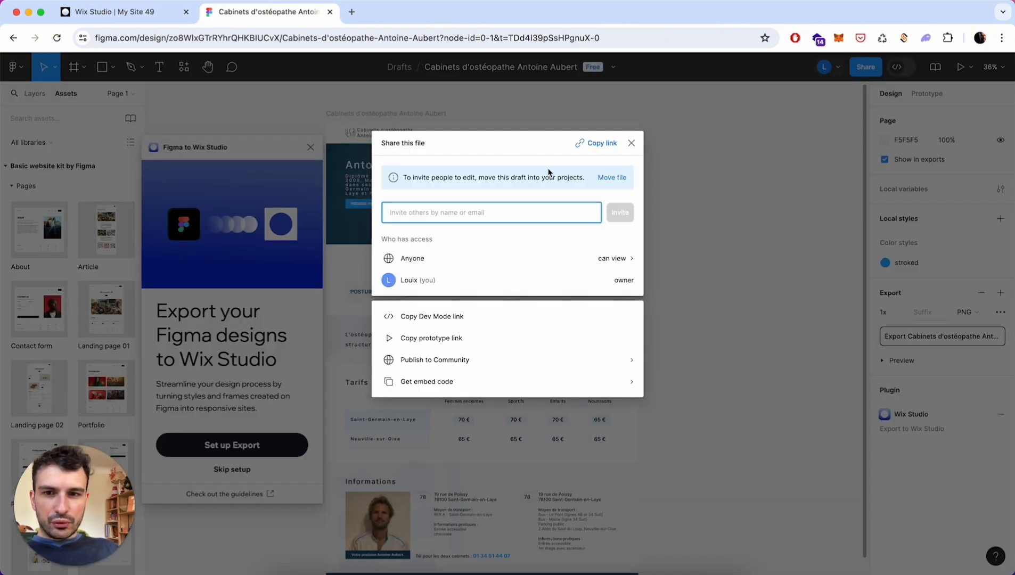
left_click(600, 147)
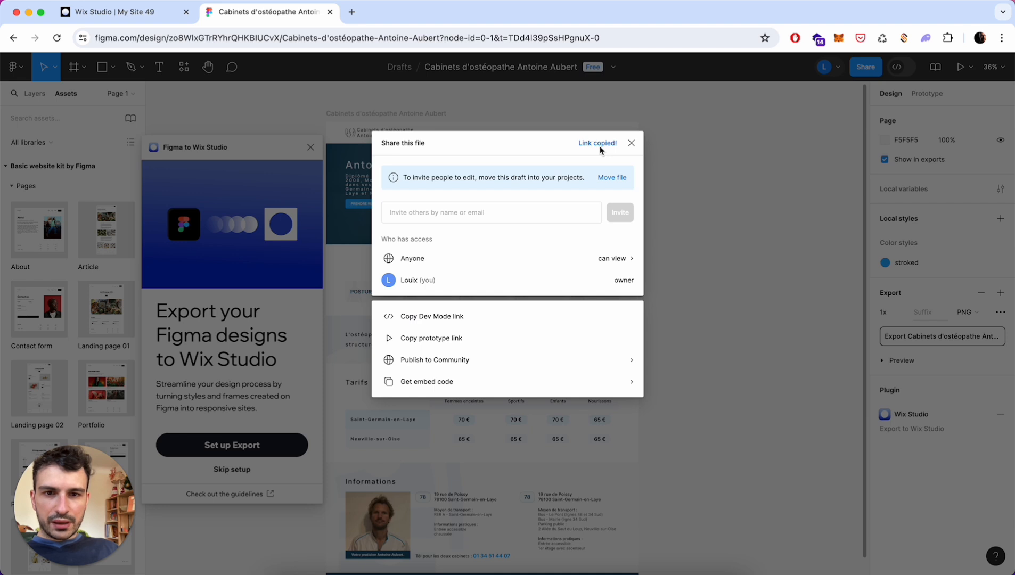
left_click(133, 14)
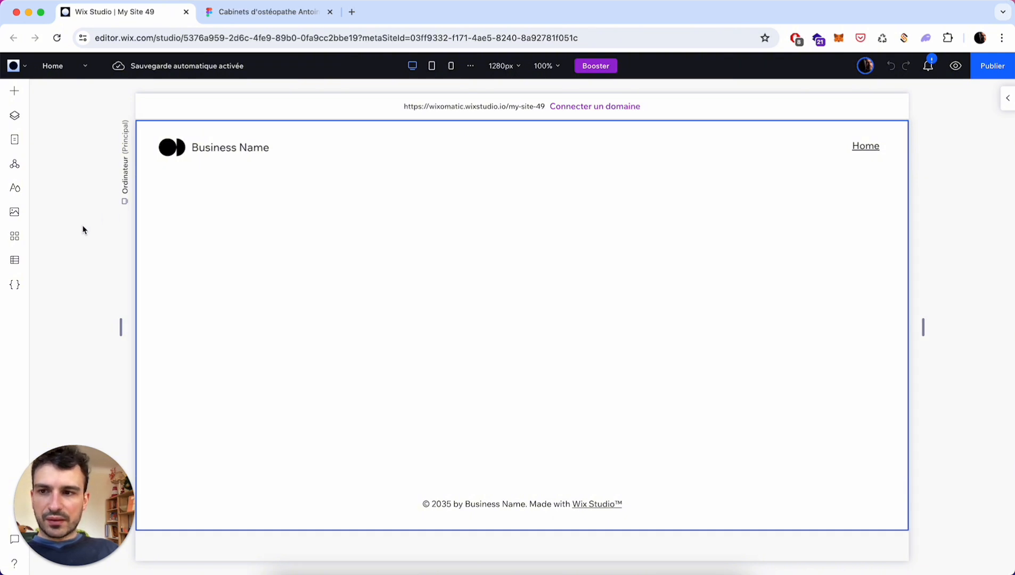
- Paste the Figma link into Outils > Importer depuis Figma, connect it, and return to Figma
left_click(21, 68)
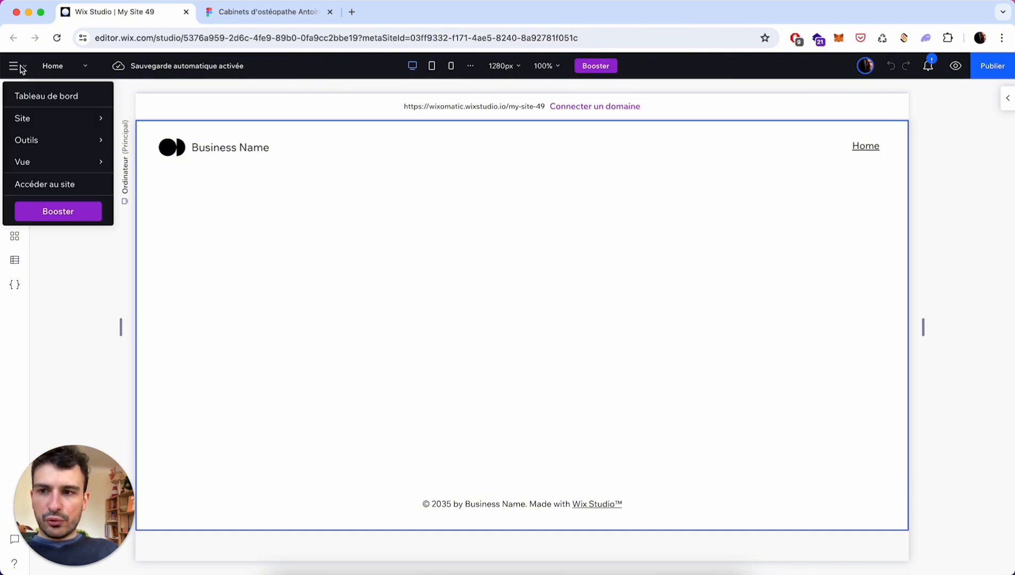
mouse_move(54, 137)
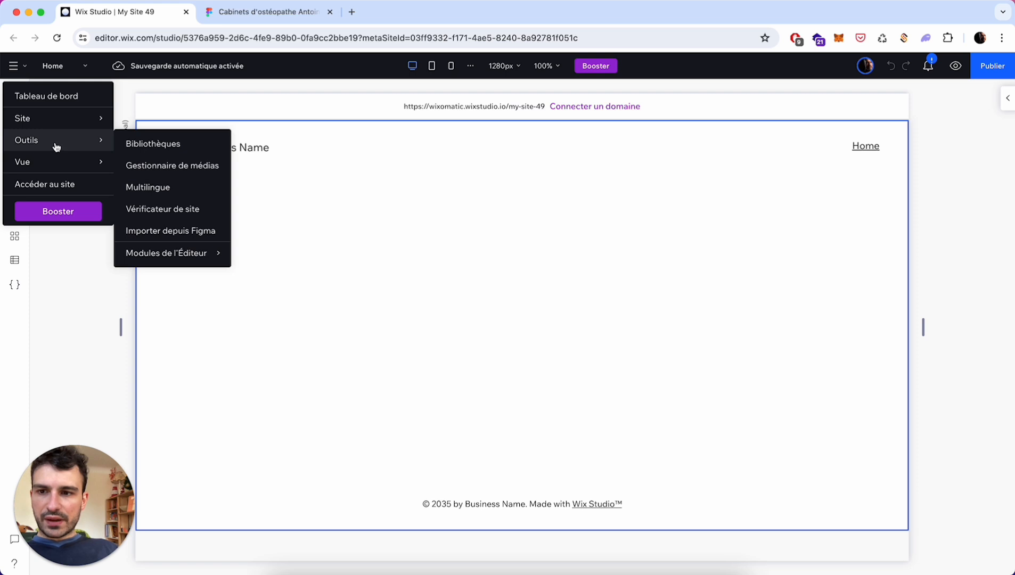
left_click(158, 232)
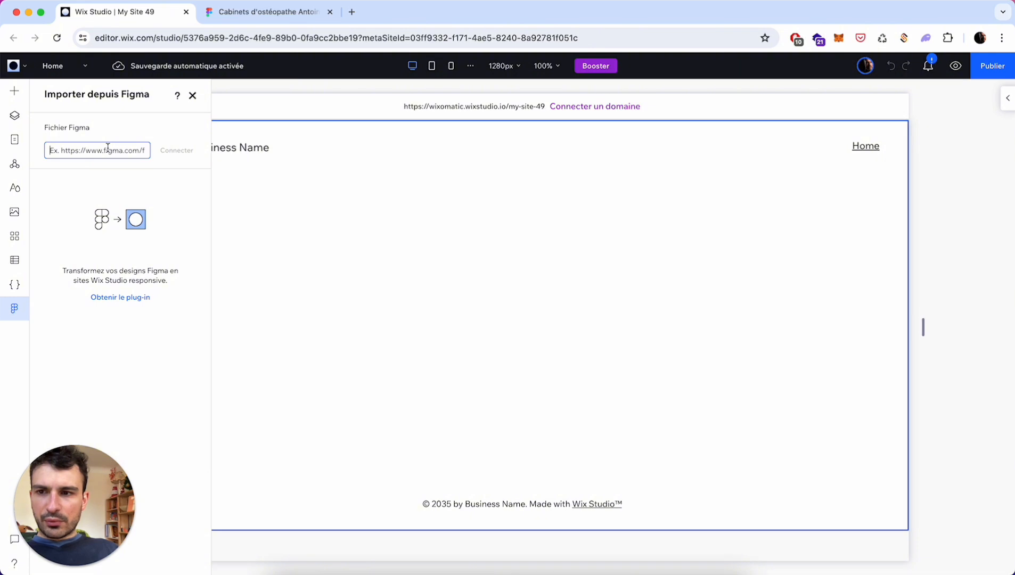
key("super+v")
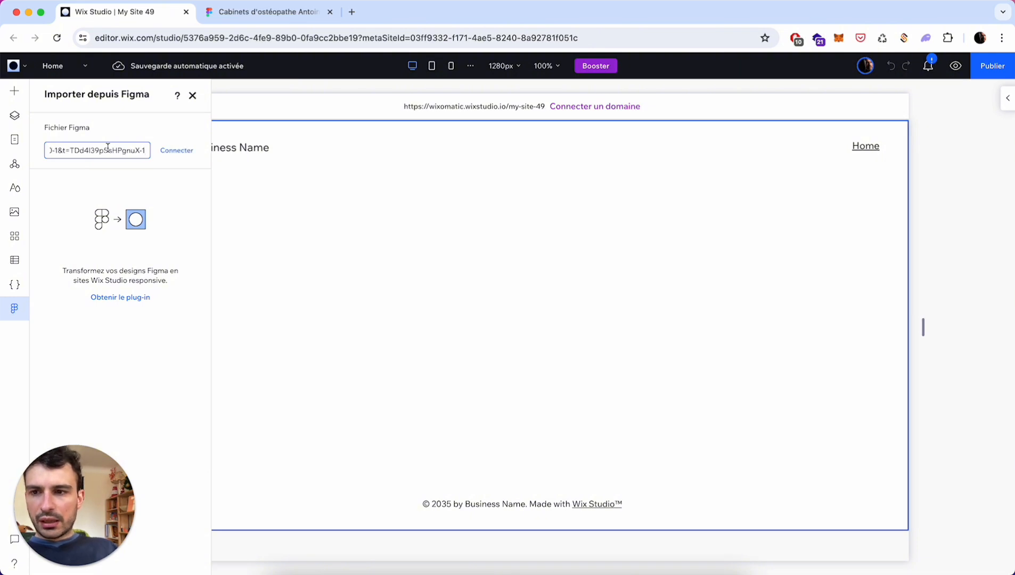
left_click(180, 153)
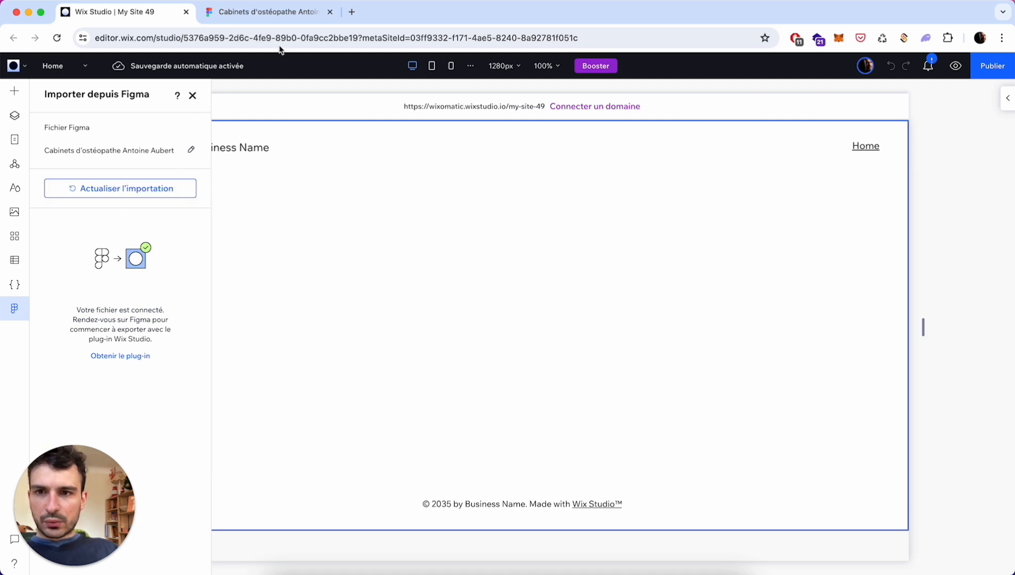
left_click(292, 22)
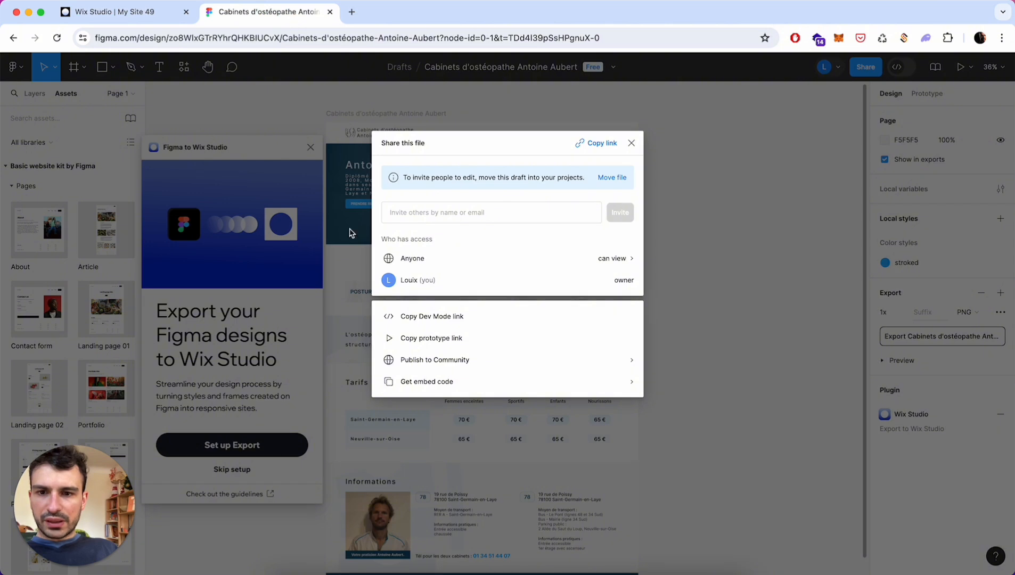
- Close the sharing options and complete the plugin's export setup through Start Export, then return to Wix
left_click(631, 142)
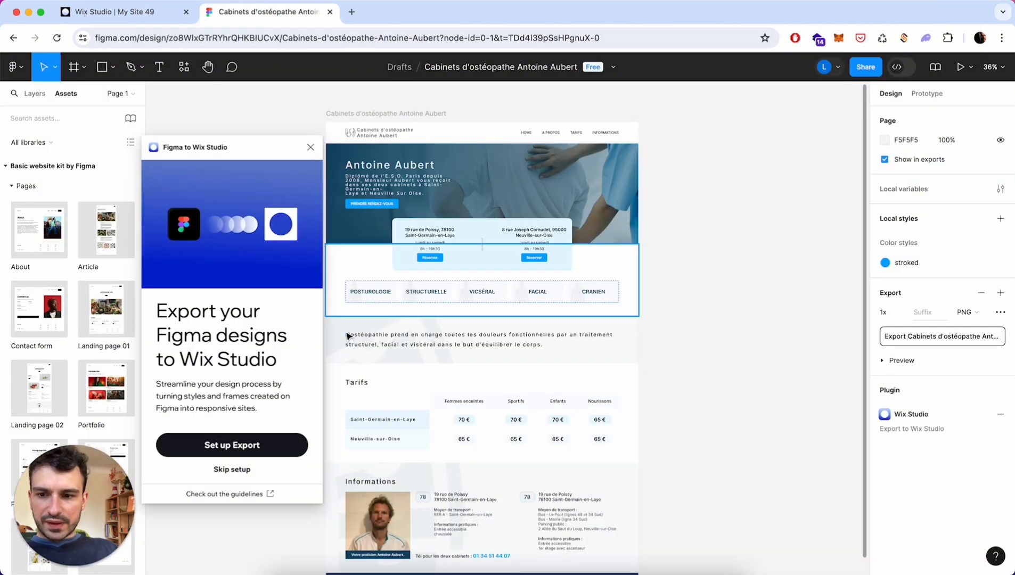
left_click(270, 446)
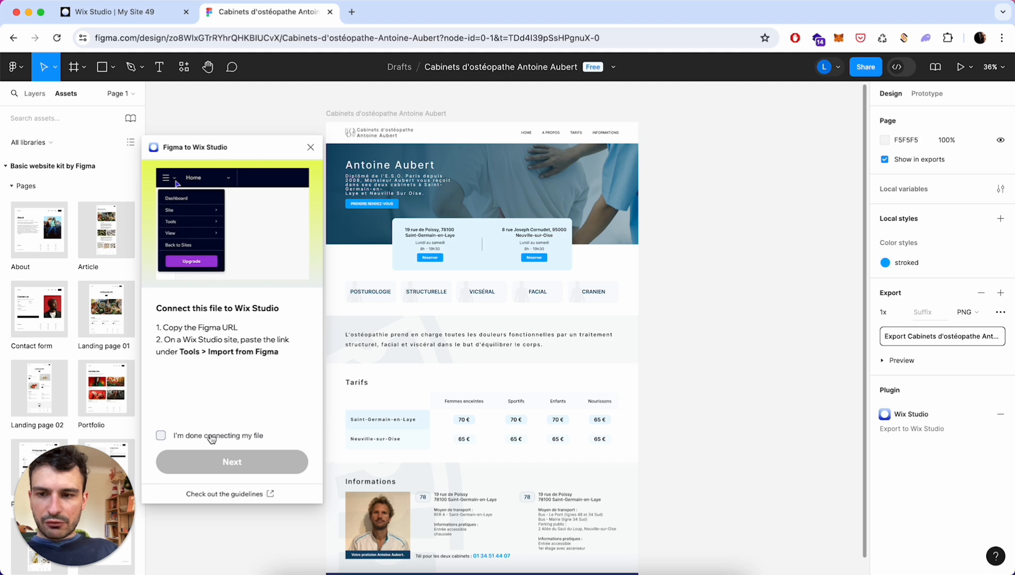
left_click(187, 437)
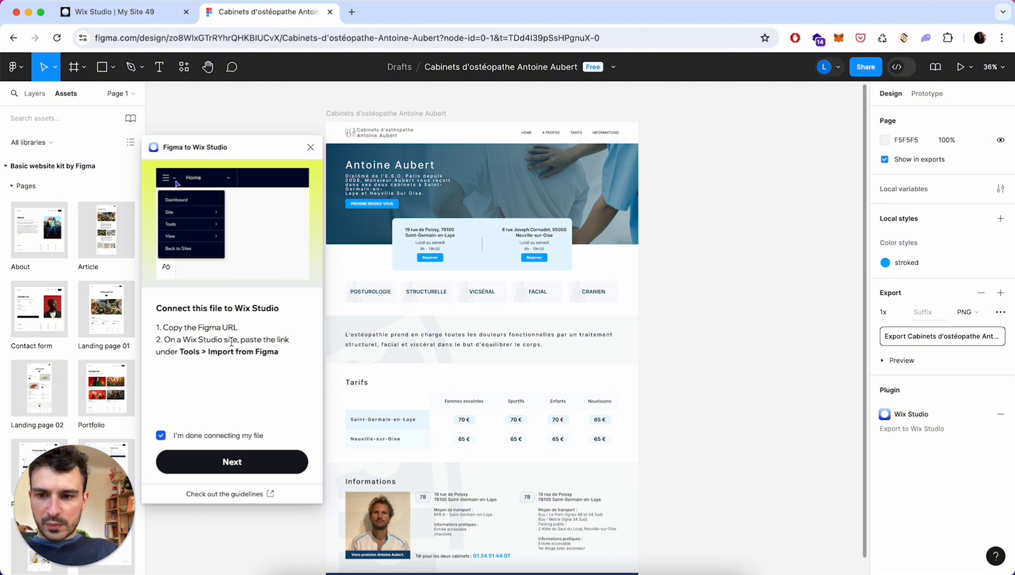
left_click(248, 461)
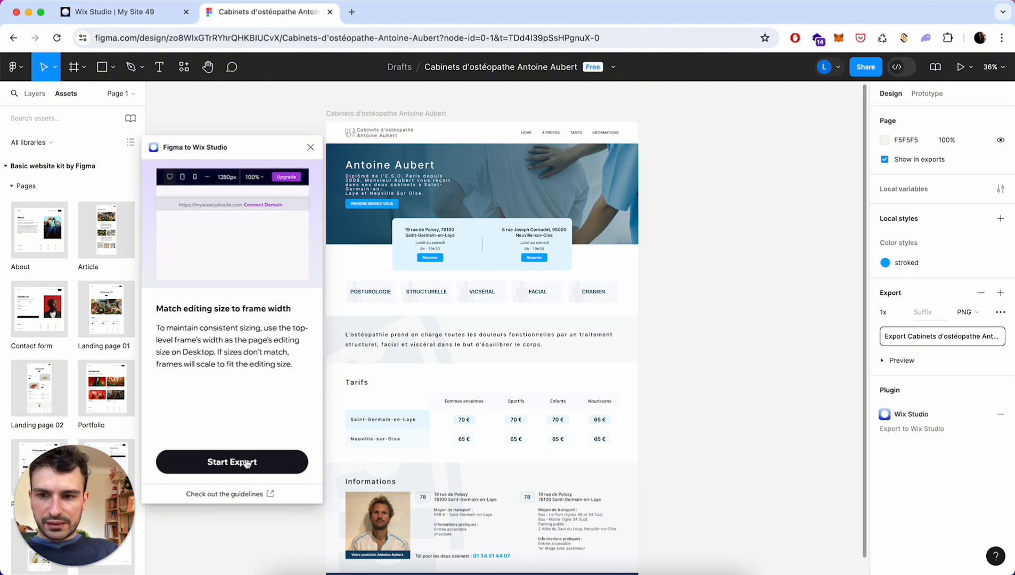
left_click(248, 463)
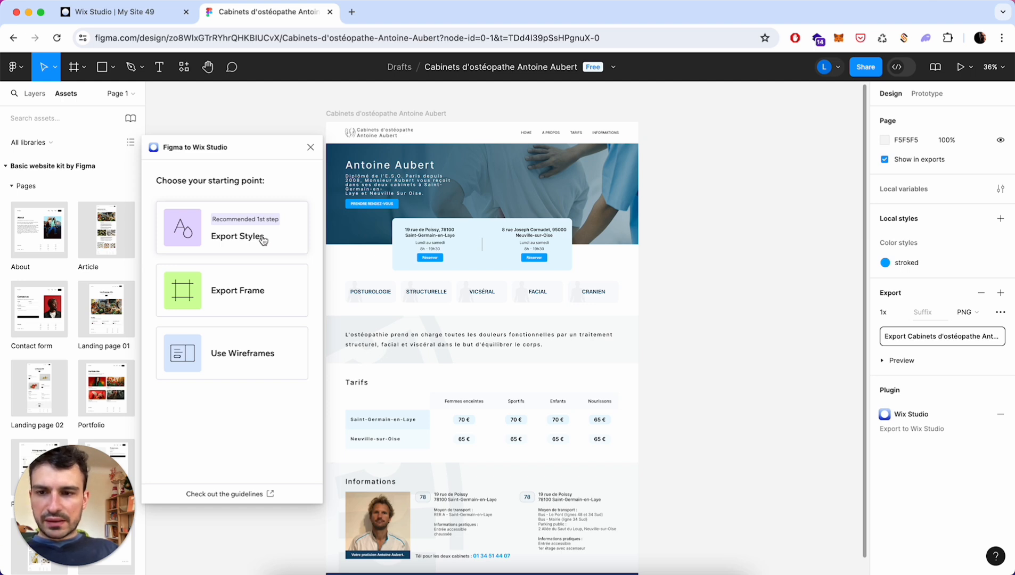
left_click(153, 15)
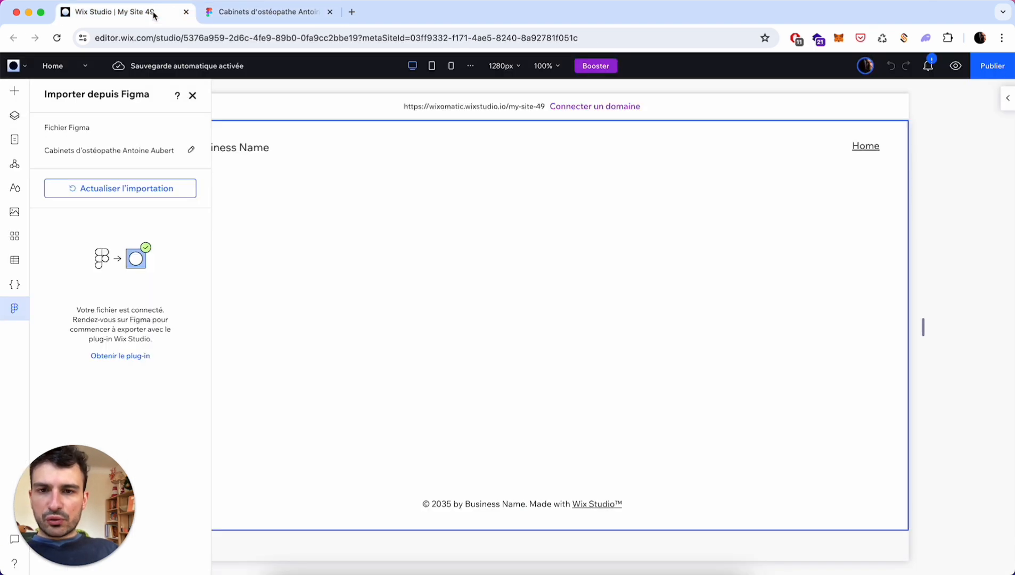
- Set the Wix Studio desktop editing width to 1445px, matching the Figma frame's width
left_click(502, 69)
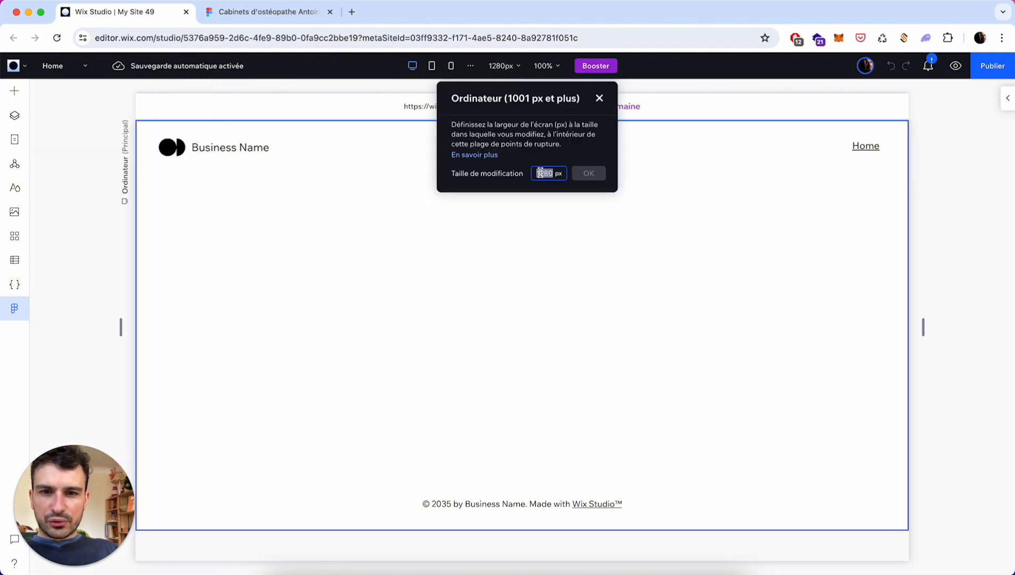
left_click(291, 14)
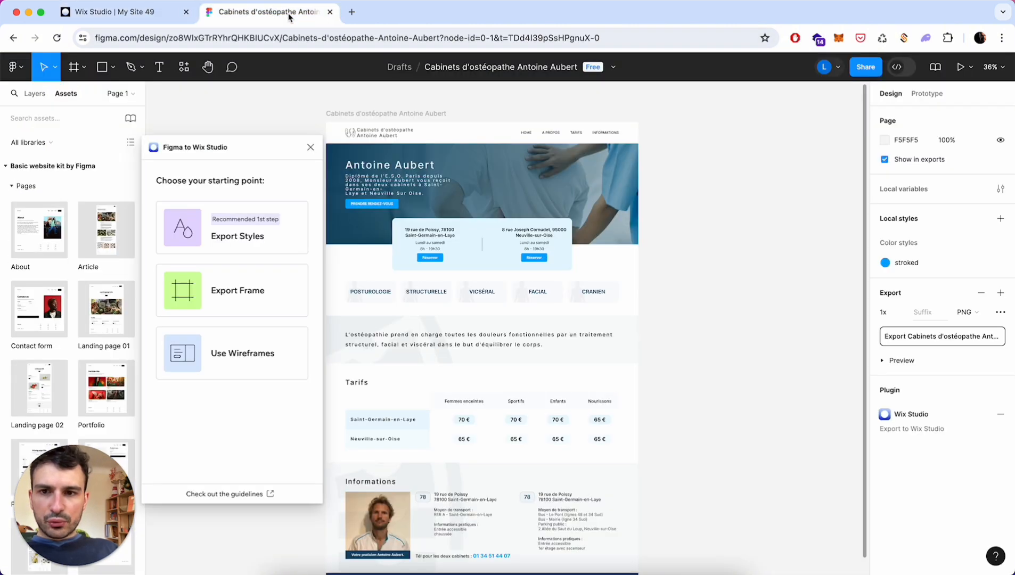
left_click(398, 114)
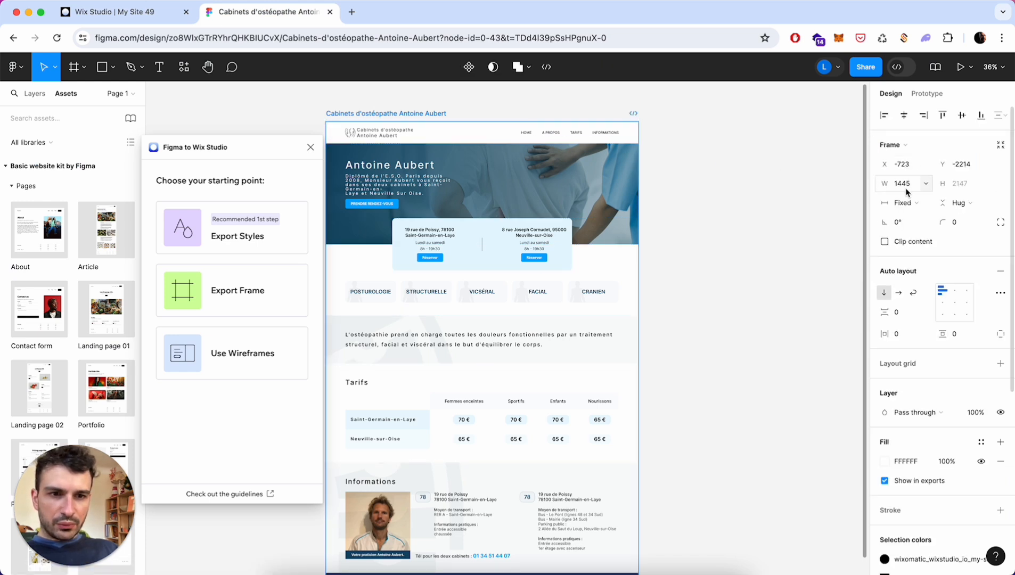
left_click(165, 19)
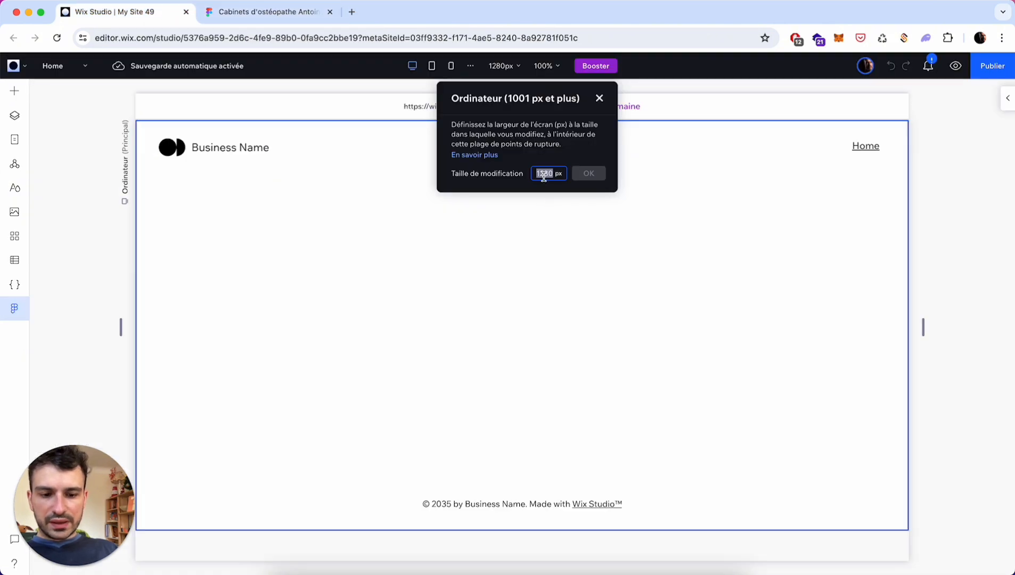
type("1445")
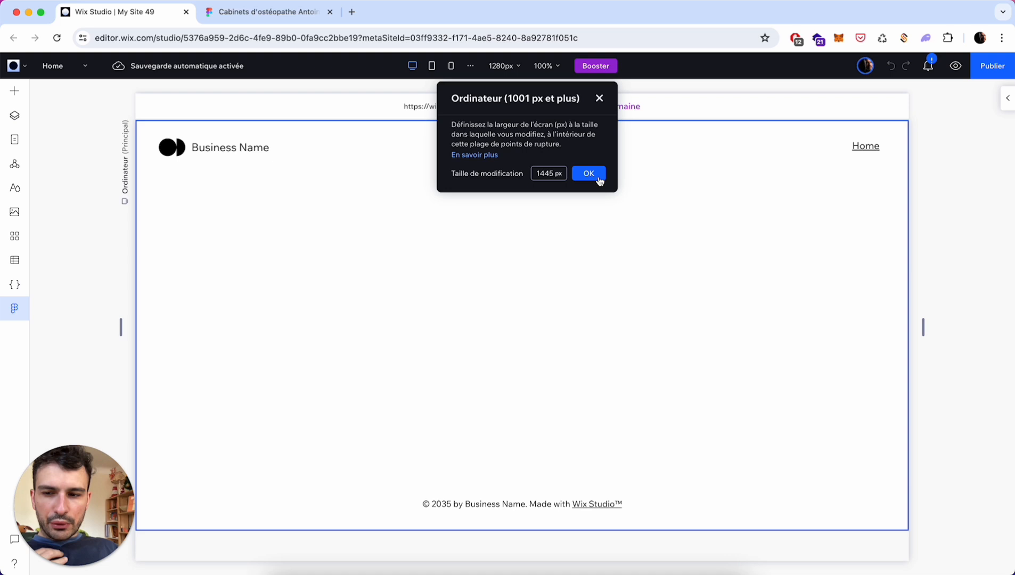
left_click(599, 176)
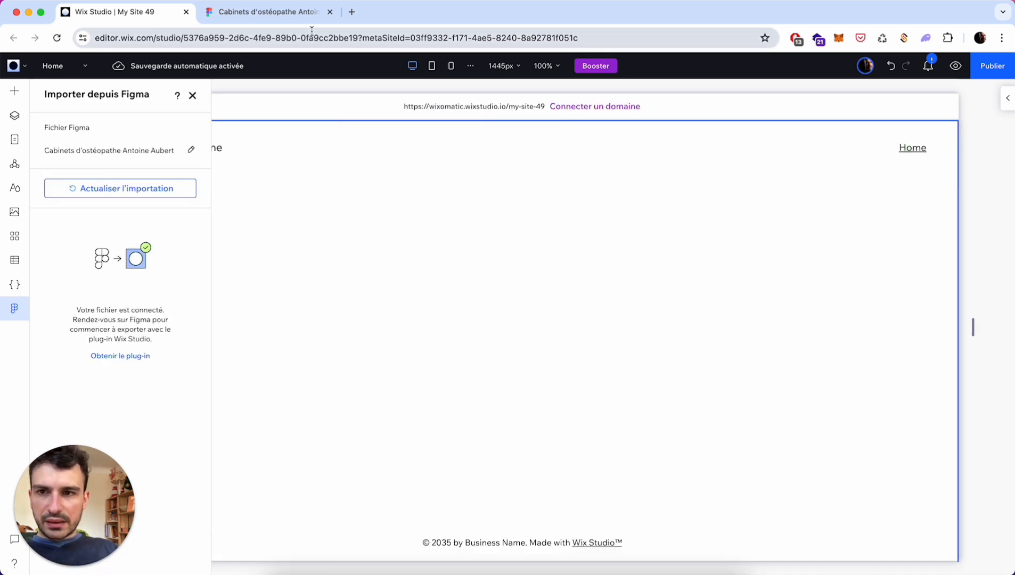
- Export the design's five colours and Inter text styles from the plugin's Export Styles page
left_click(287, 18)
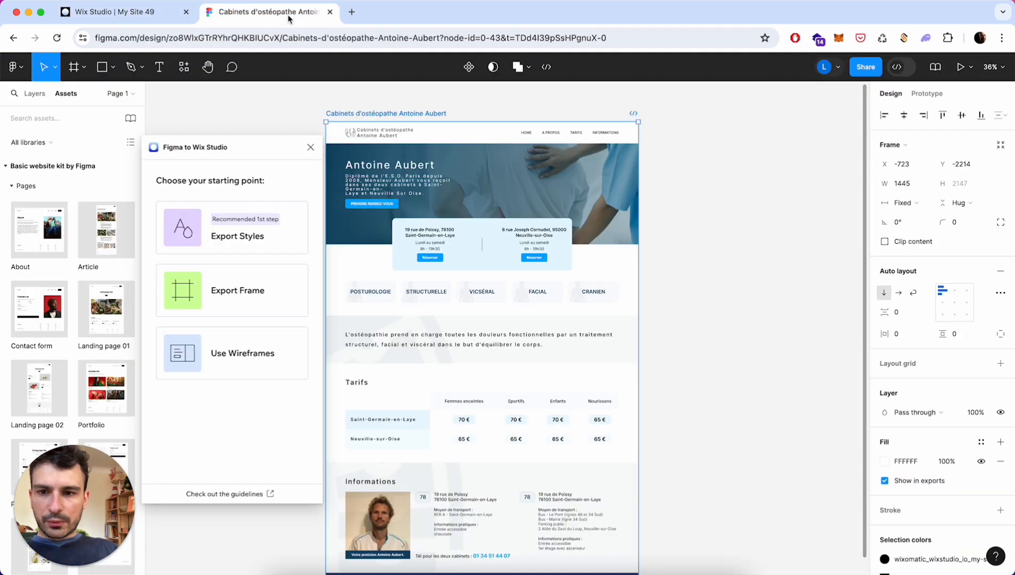
left_click(237, 246)
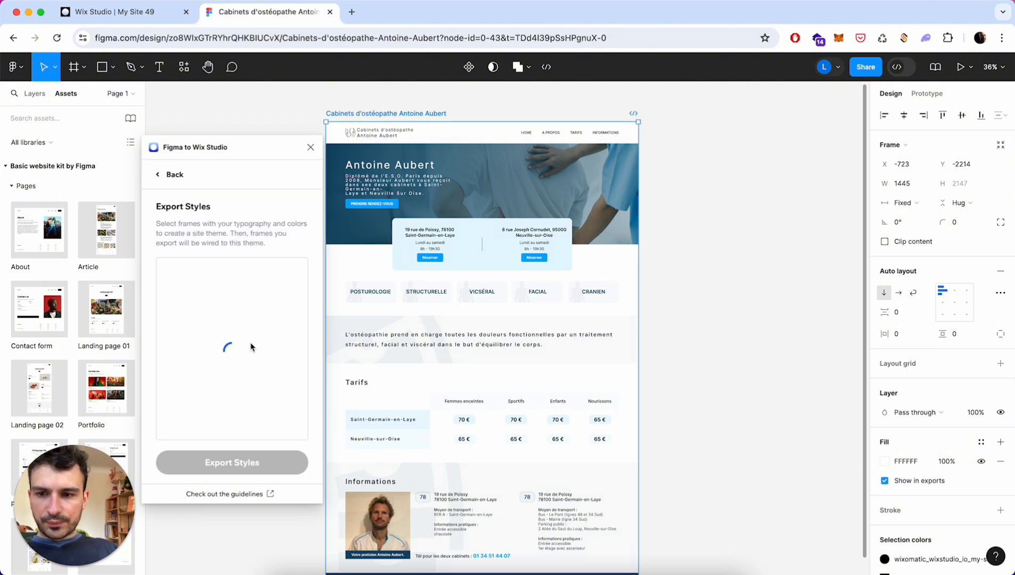
scroll(261, 328, "down", 3)
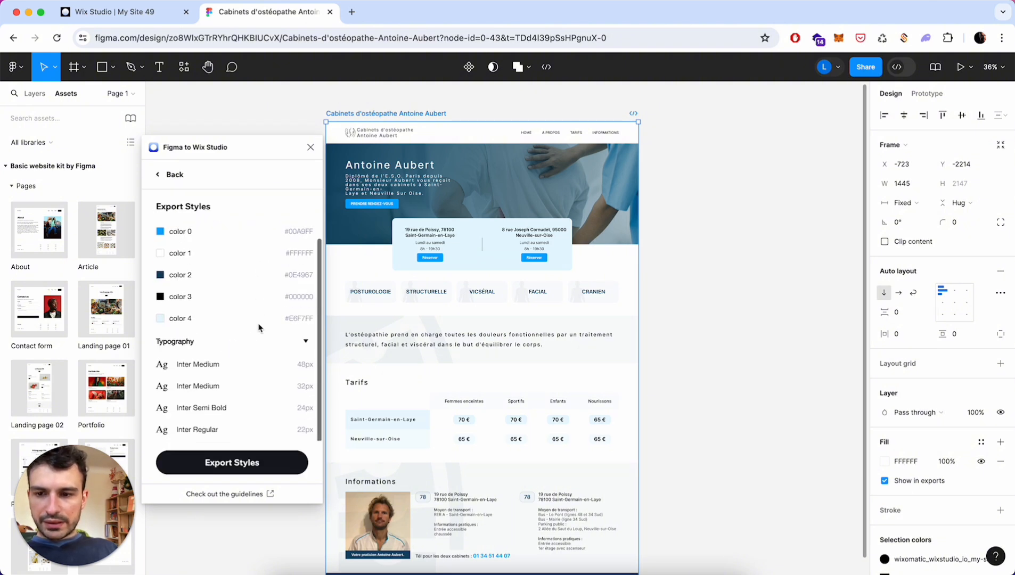
scroll(259, 328, "up", 3)
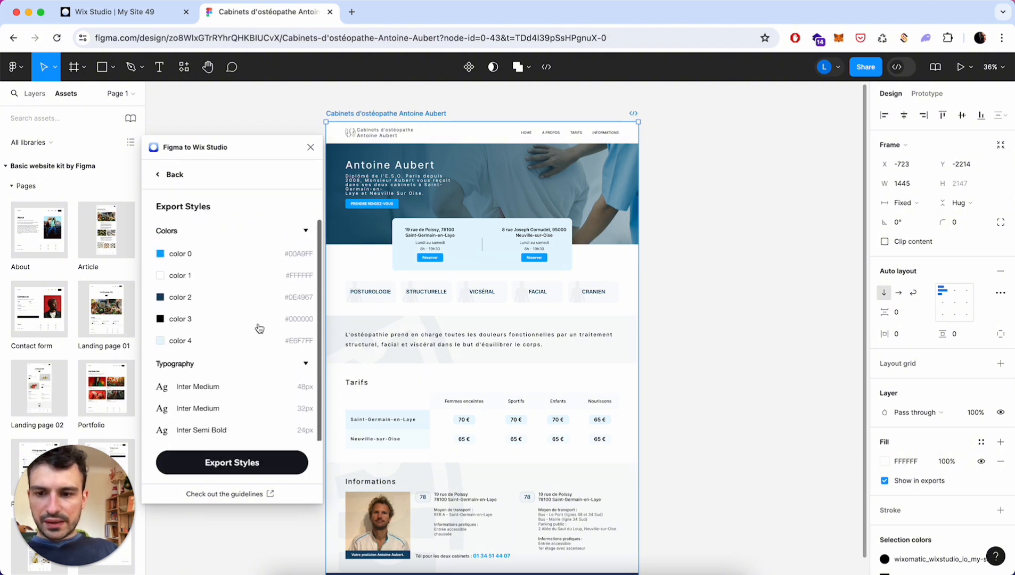
left_click(238, 461)
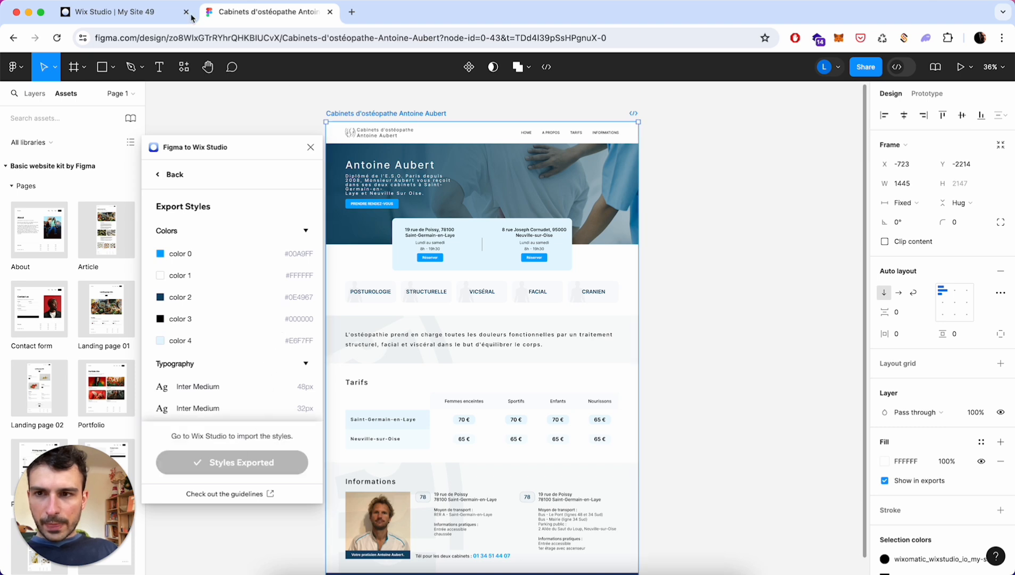
left_click(152, 16)
- Refresh the Figma import to load the exported colours and text styles
left_click(128, 190)
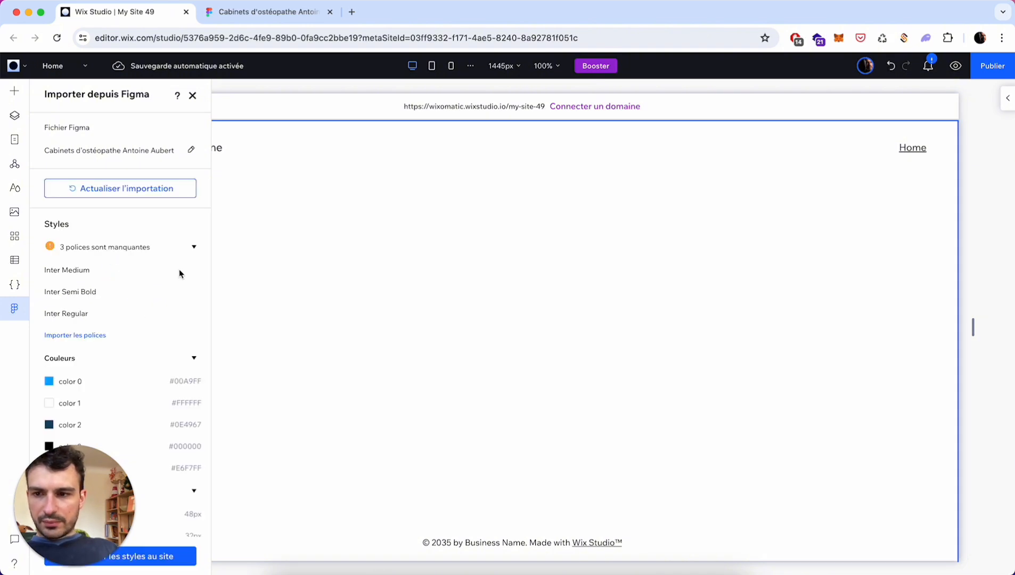
scroll(179, 268, "down", 5)
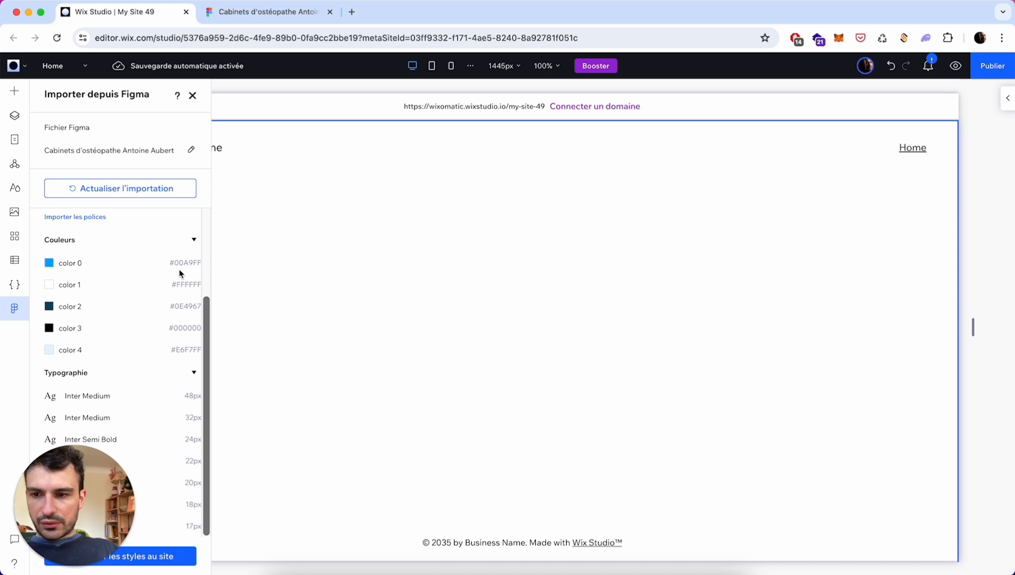
left_click_drag(49, 488, 265, 440)
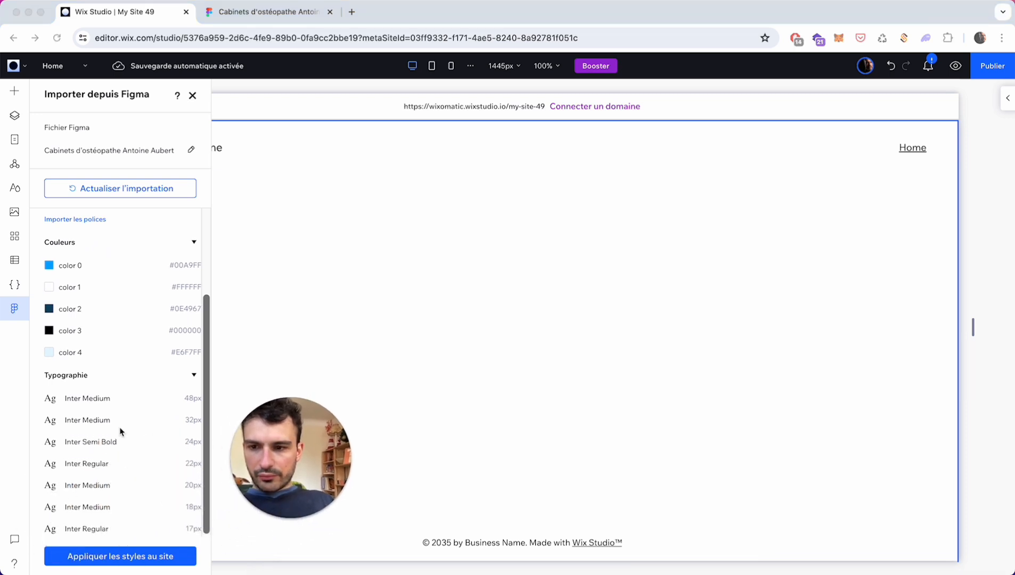
scroll(118, 420, "up", 5)
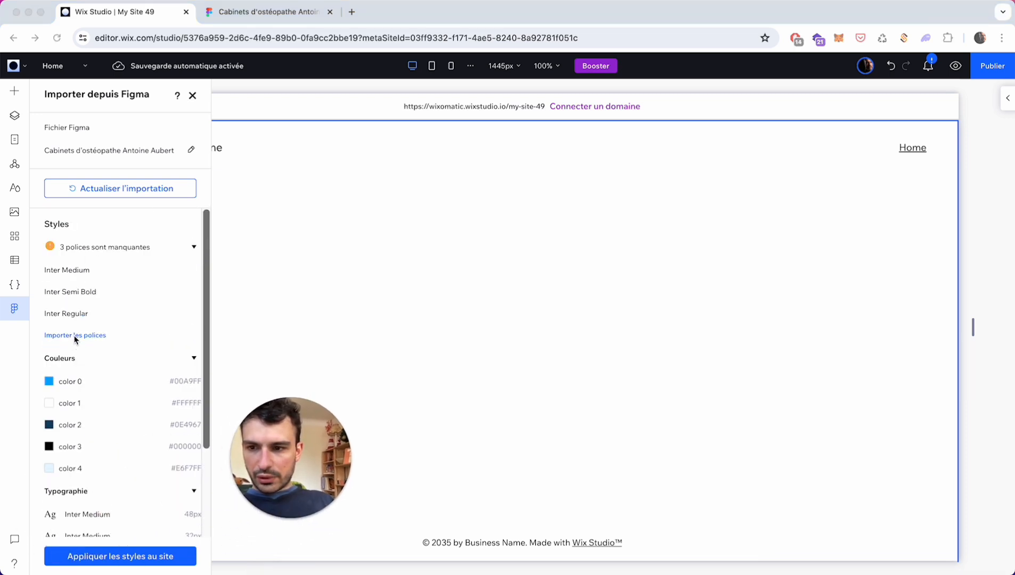
- Review the three missing Inter fonts, then apply the styles to the site without them
left_click(87, 336)
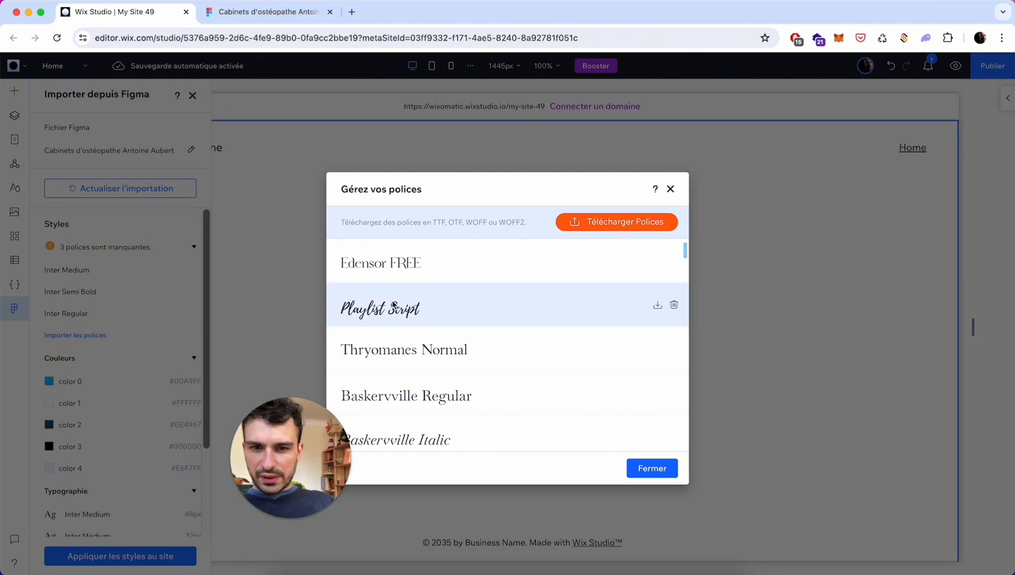
scroll(524, 367, "down", 5)
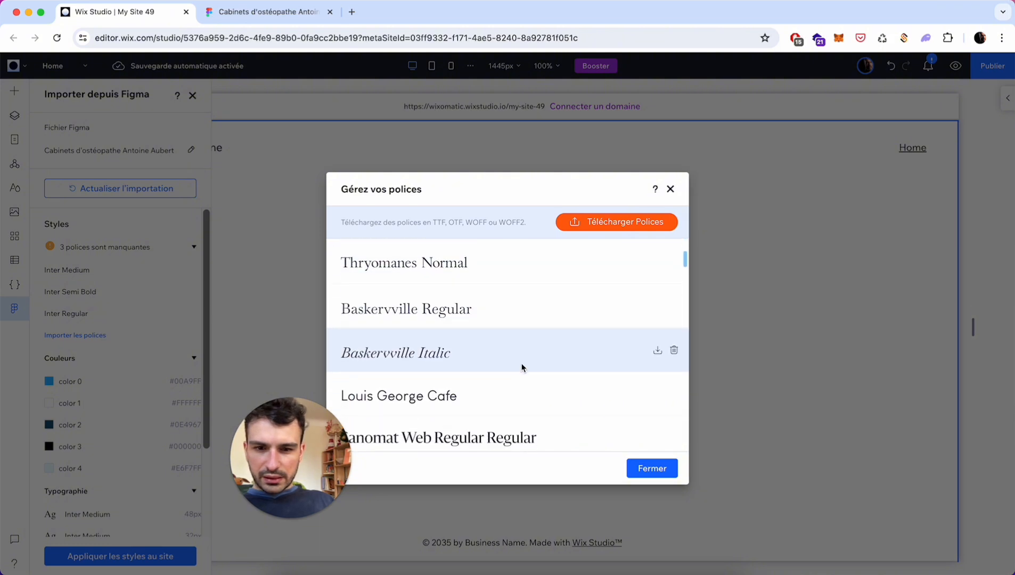
left_click(670, 189)
scroll(91, 346, "down", 3)
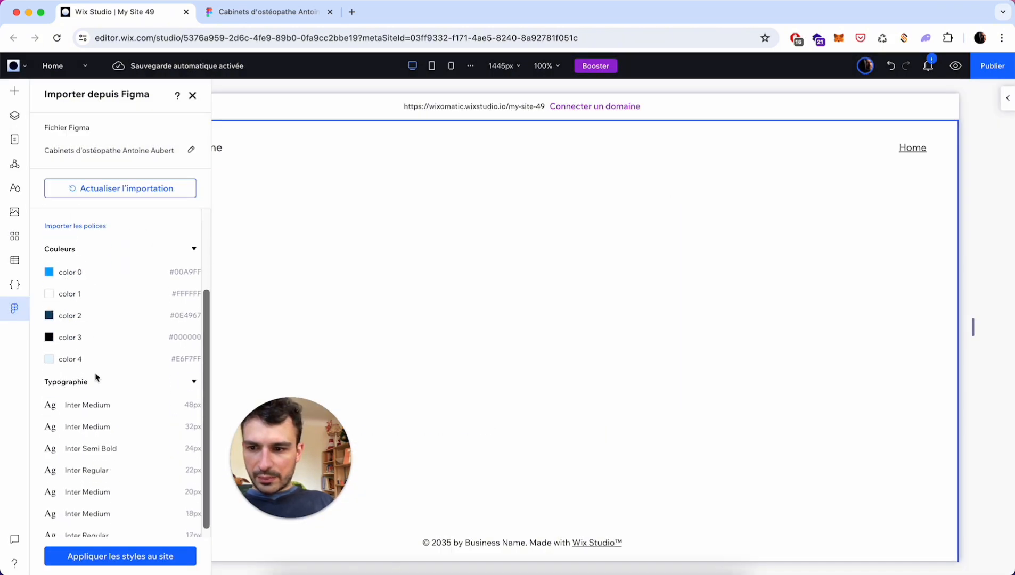
left_click(154, 556)
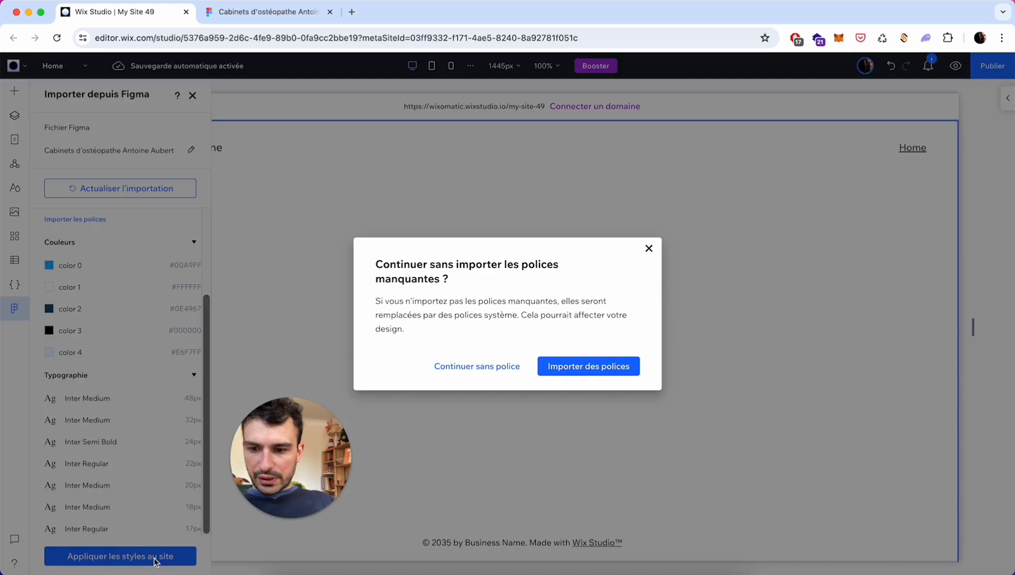
left_click(497, 367)
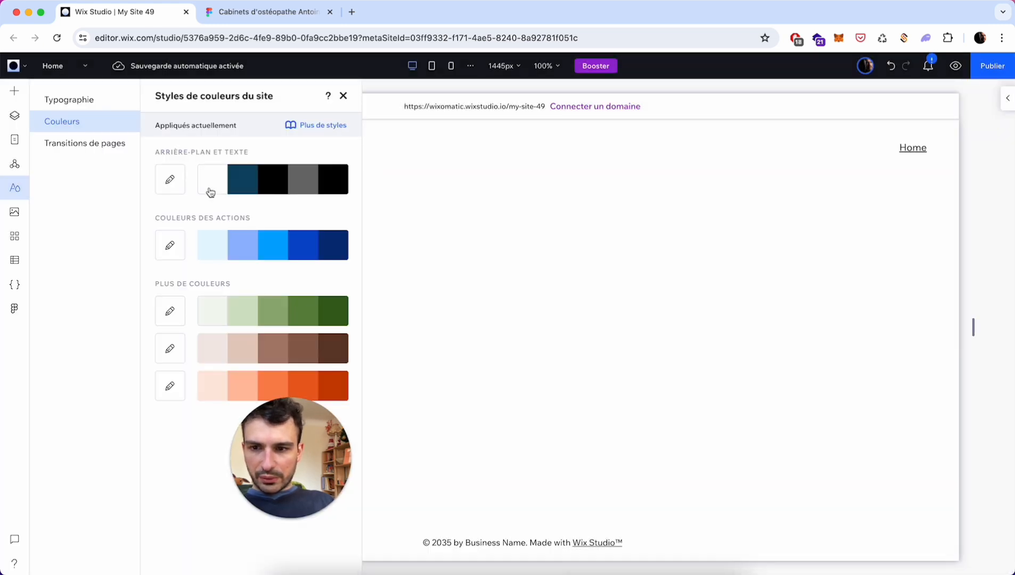
- Close the colour styles and toggle Importer depuis Figma off and on to reopen the import panel
left_click(343, 96)
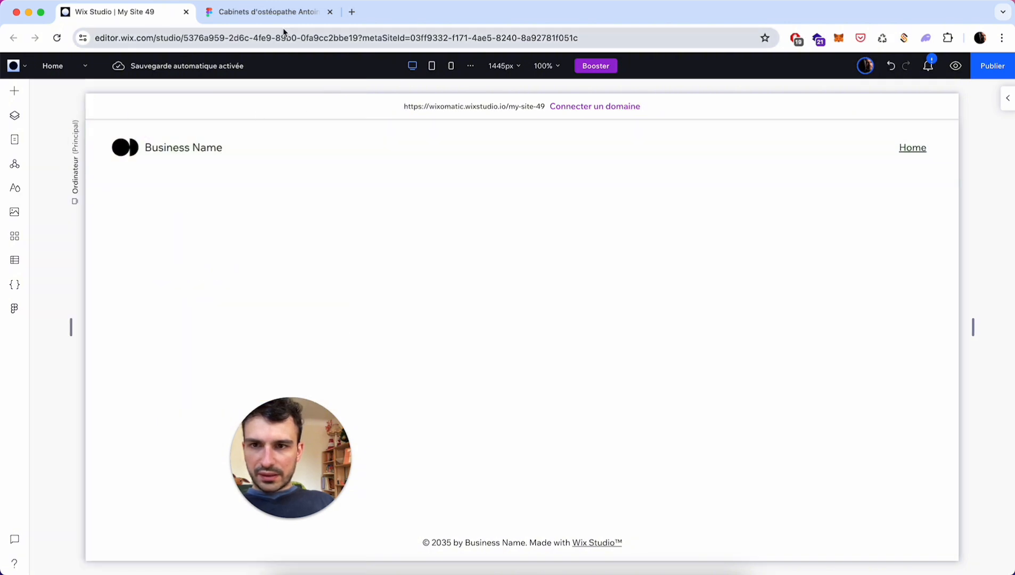
left_click(12, 66)
mouse_move(55, 128)
mouse_move(90, 161)
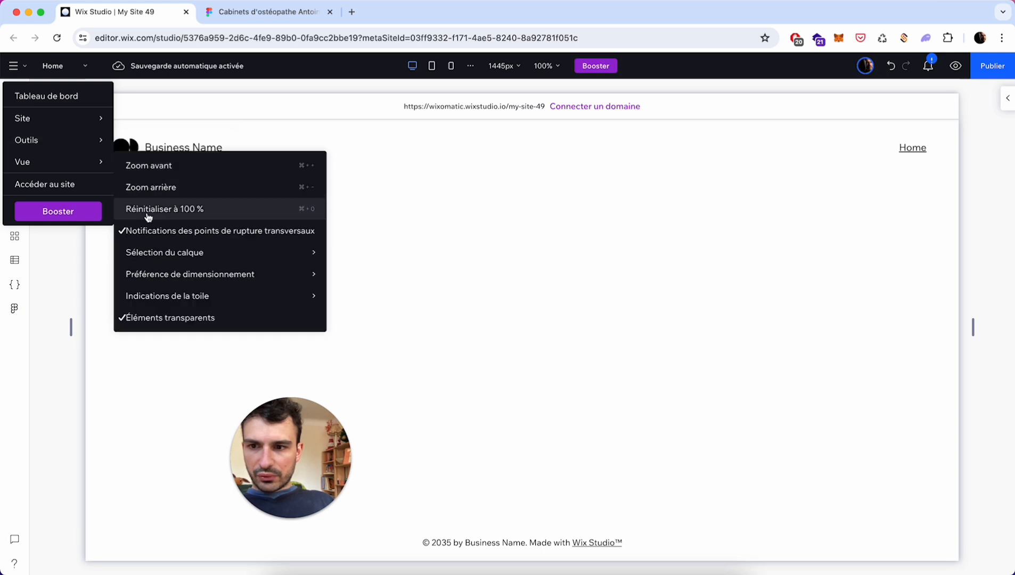
mouse_move(84, 140)
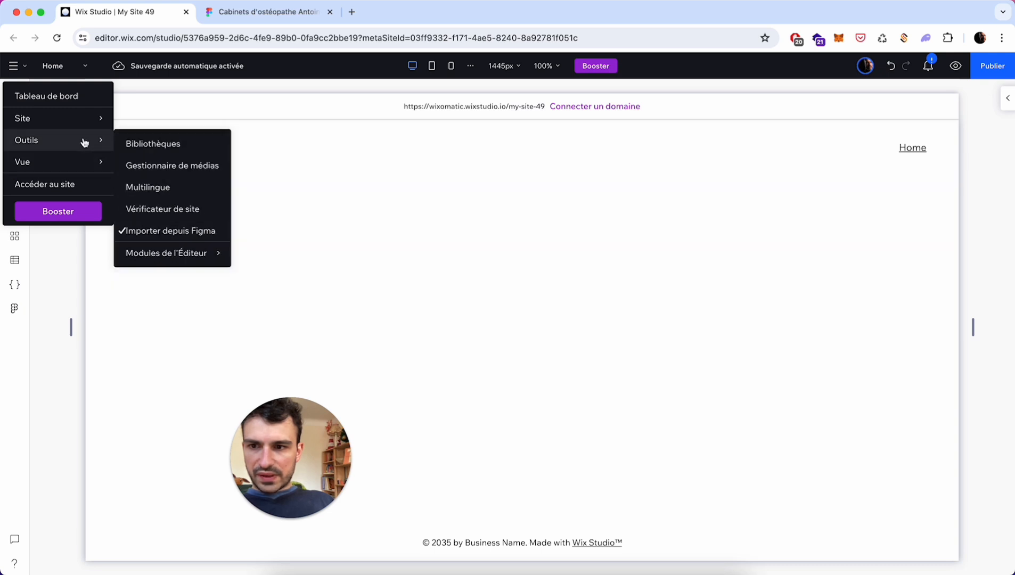
left_click(165, 228)
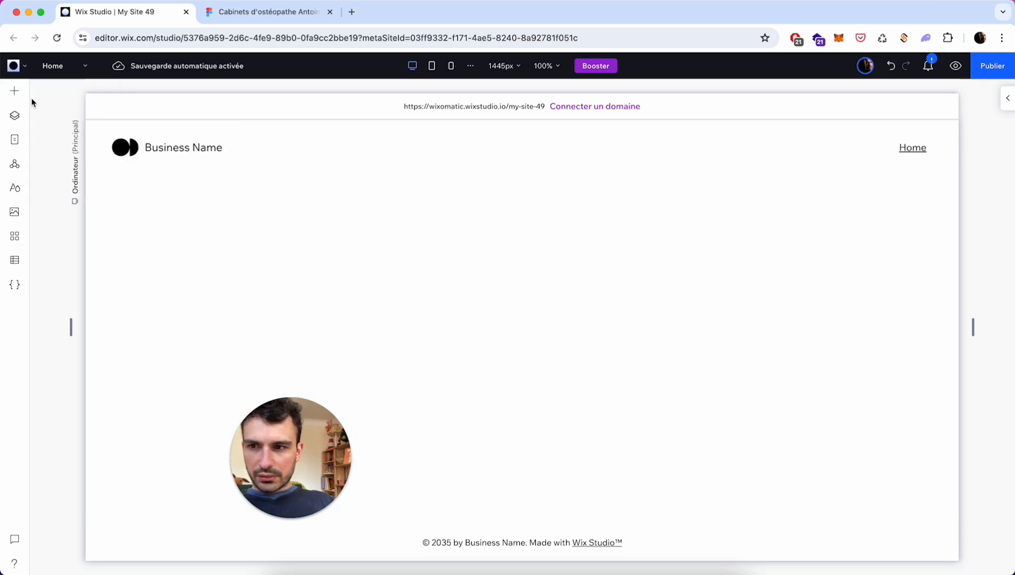
left_click(15, 69)
mouse_move(42, 141)
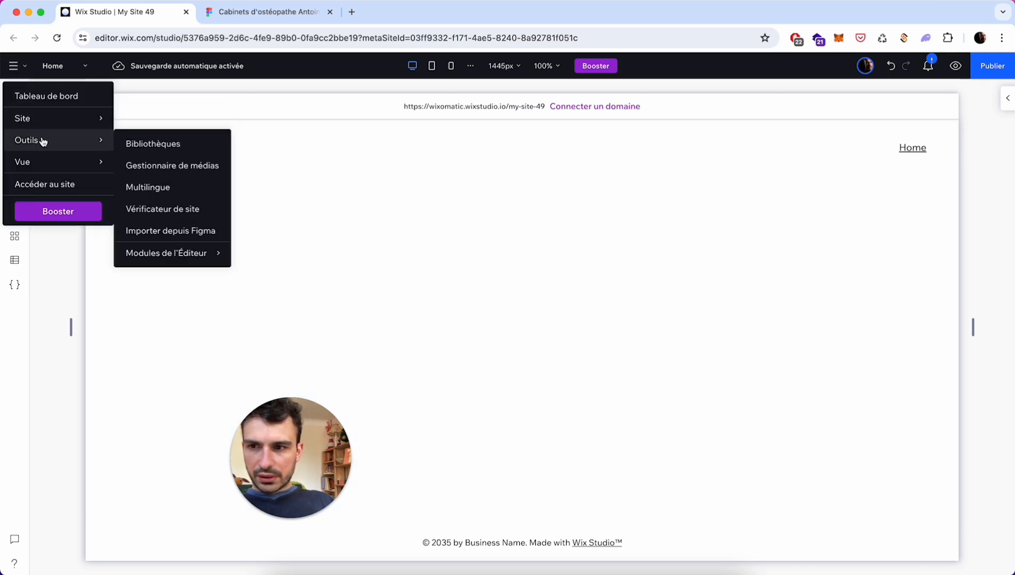
left_click(165, 232)
- Export the whole osteopath page frame using the plugin's Export Frame option, then return to Wix
scroll(152, 299, "down", 3)
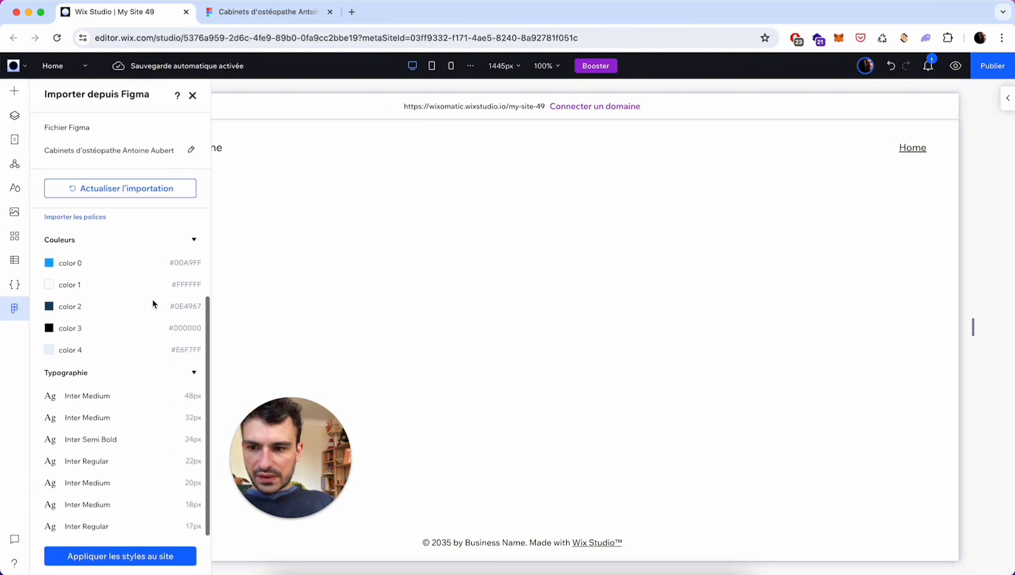
left_click(270, 12)
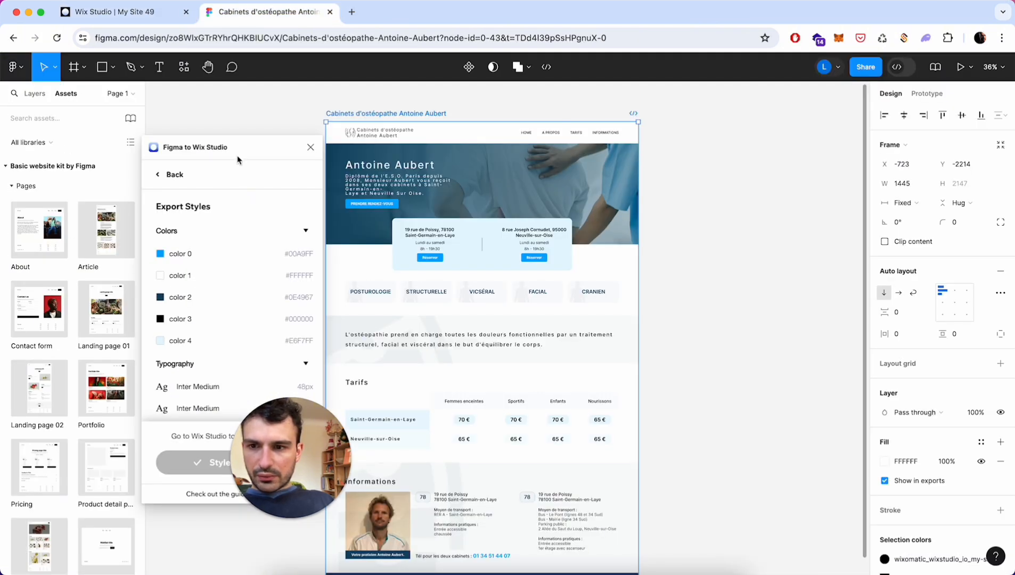
left_click(168, 176)
left_click(228, 289)
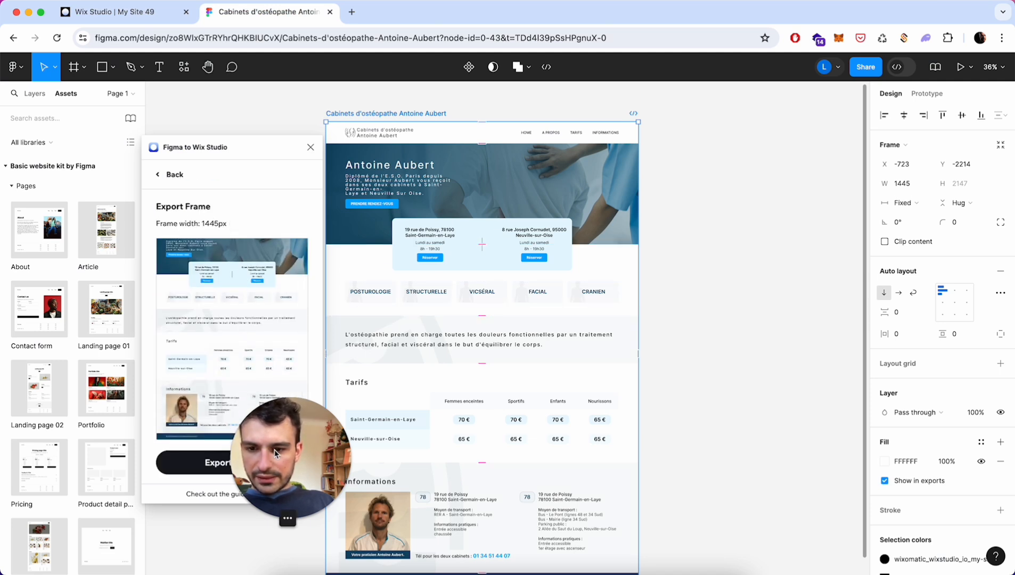
left_click_drag(269, 445, 53, 479)
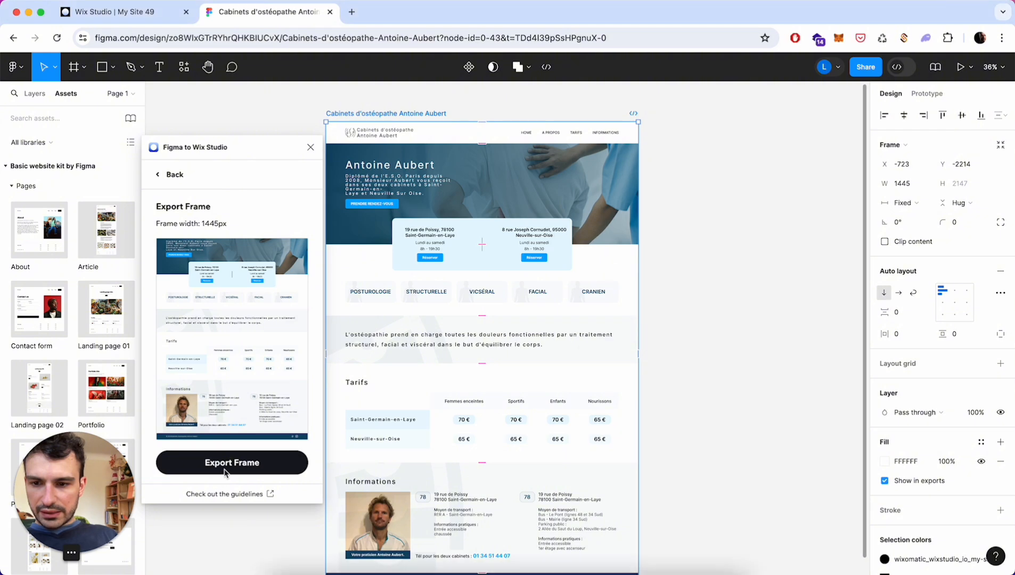
left_click(262, 470)
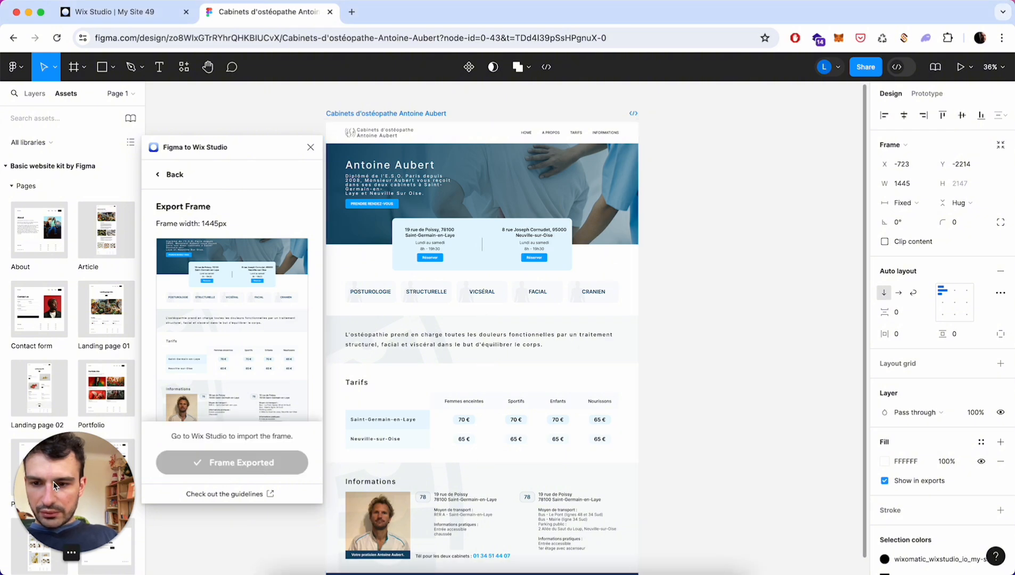
left_click(131, 13)
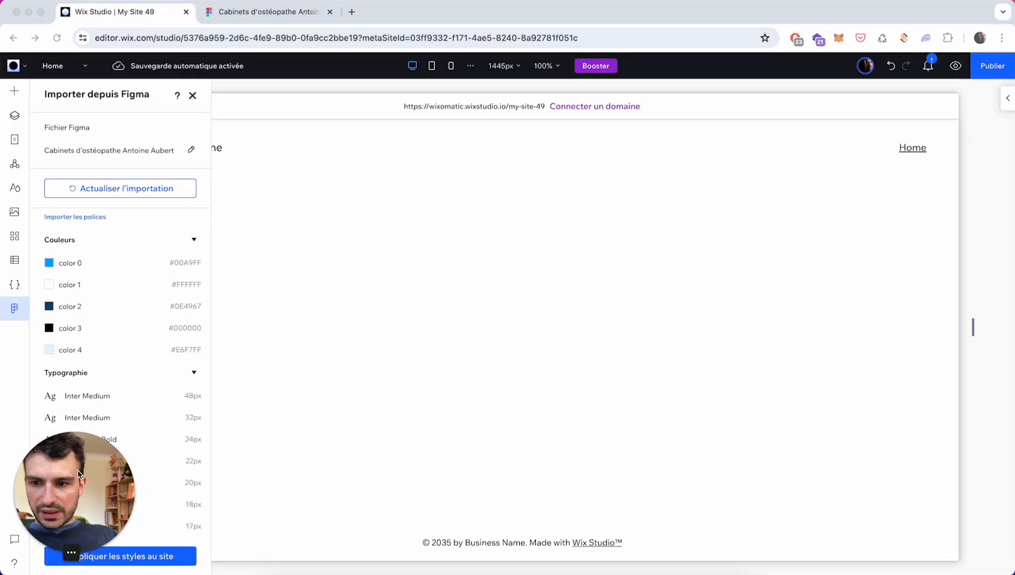
left_click_drag(75, 487, 311, 487)
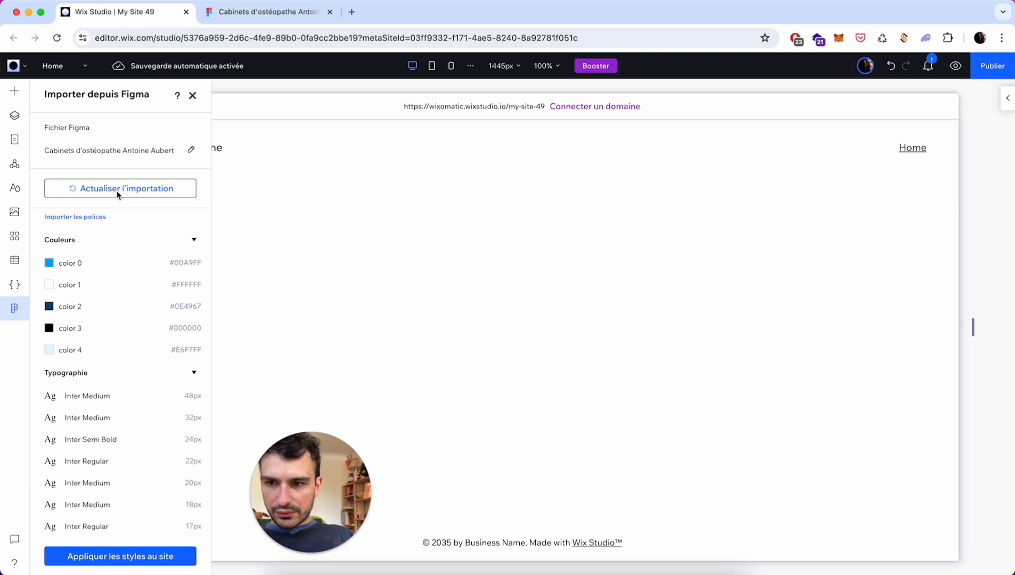
left_click(97, 191)
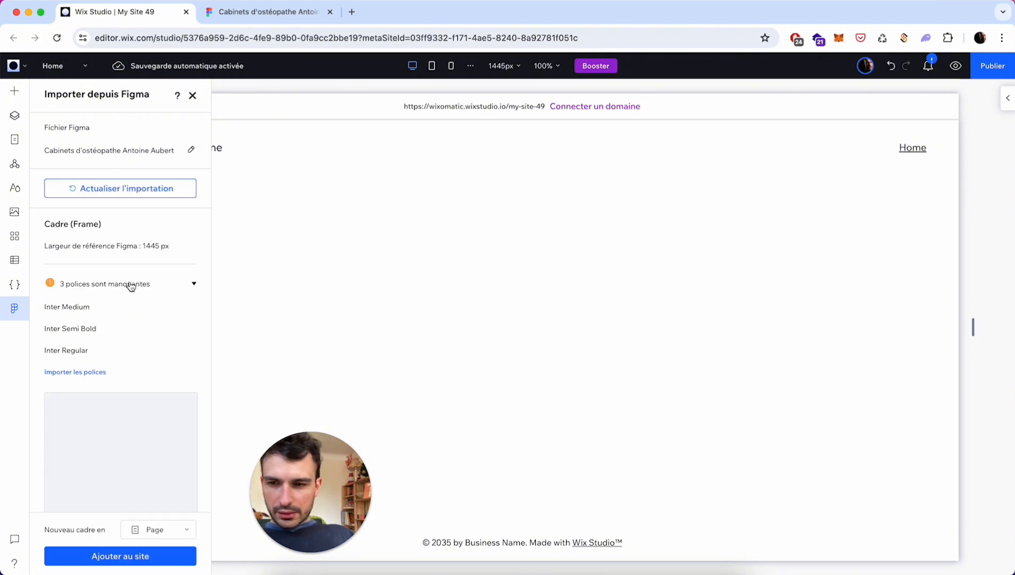
scroll(131, 349, "down", 3)
scroll(132, 348, "down", 3)
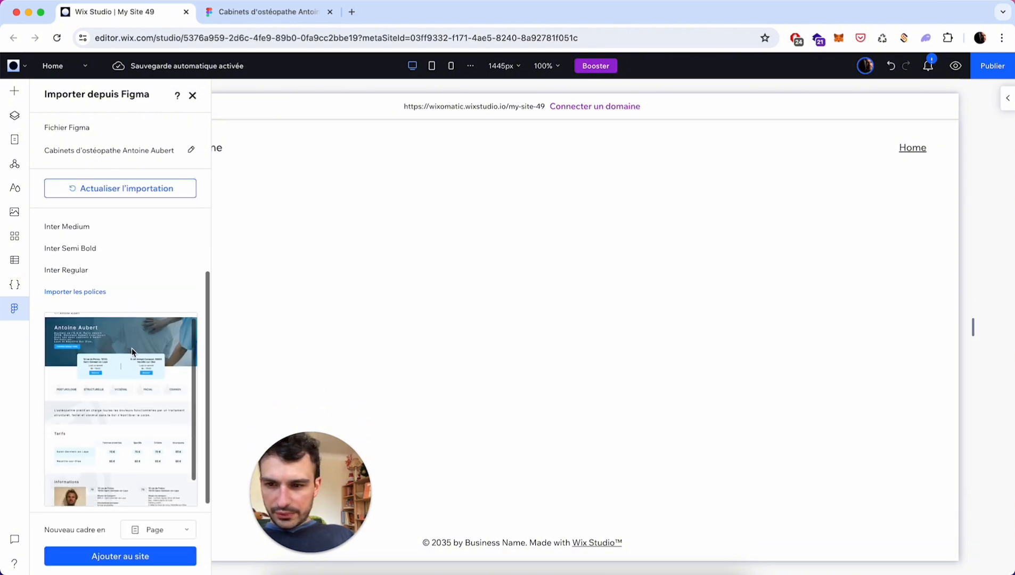
scroll(110, 394, "down", 1)
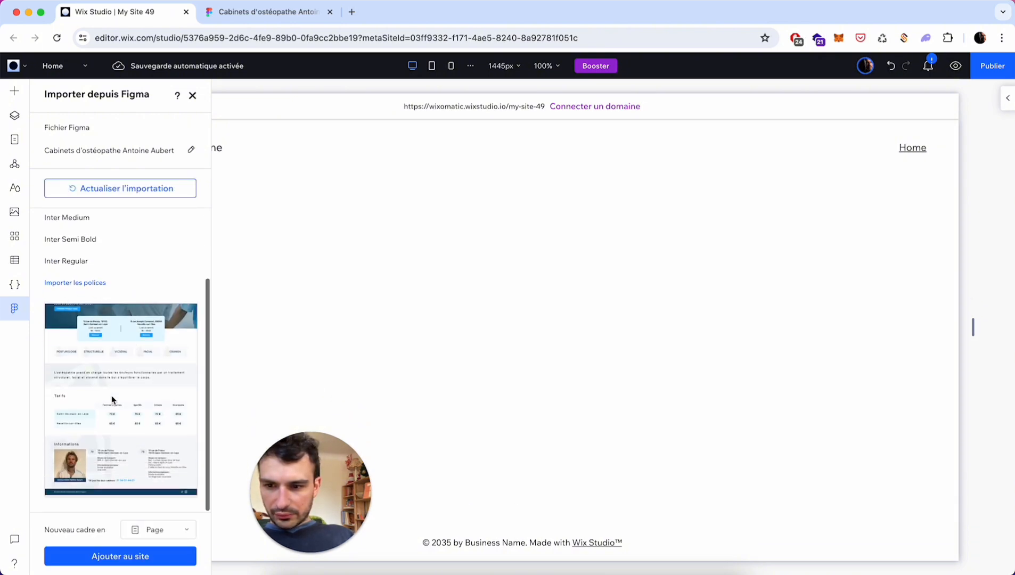
left_click(146, 558)
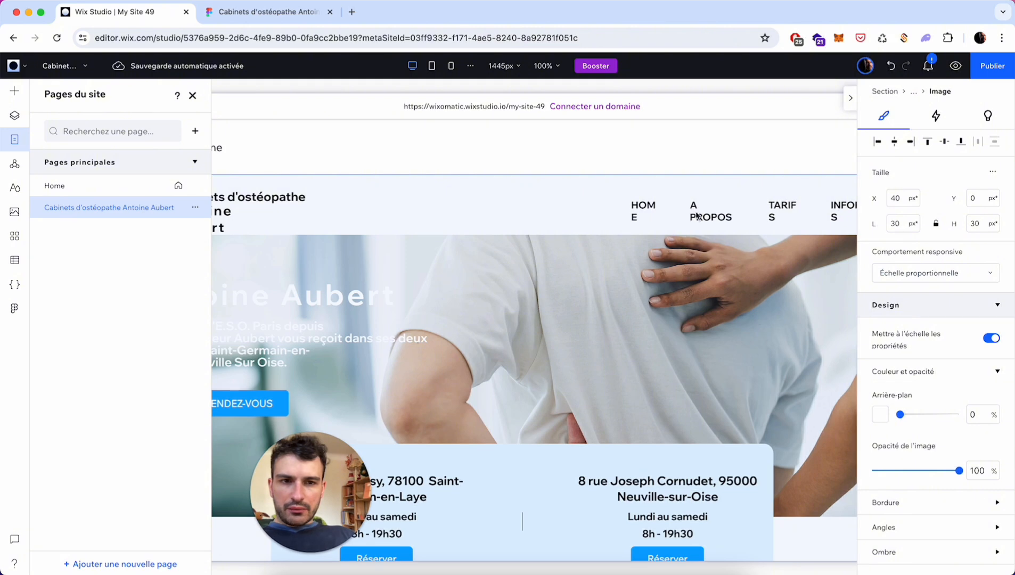
left_click(850, 102)
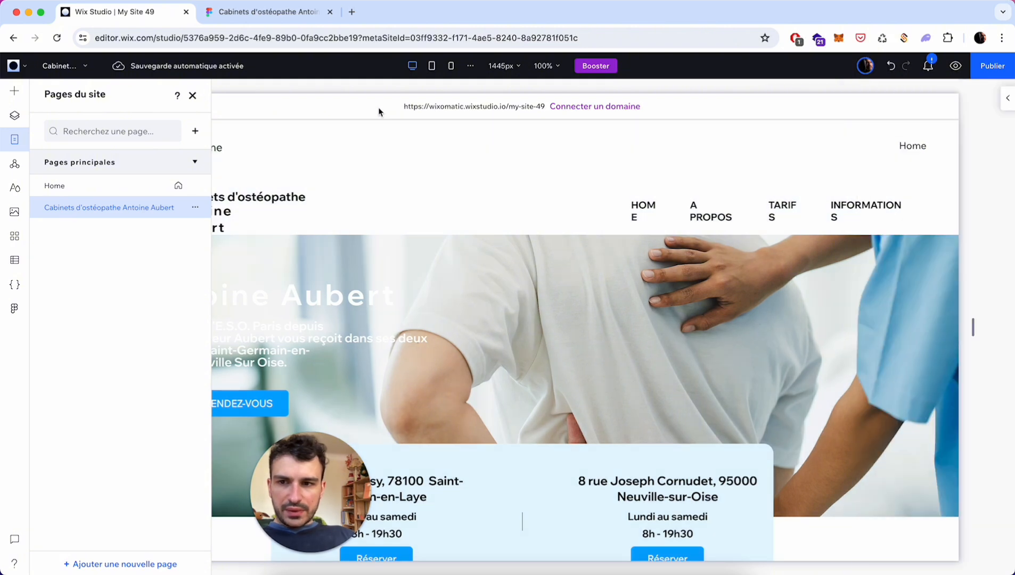
- Hide the default Business Name strip at the top of the header
left_click(193, 96)
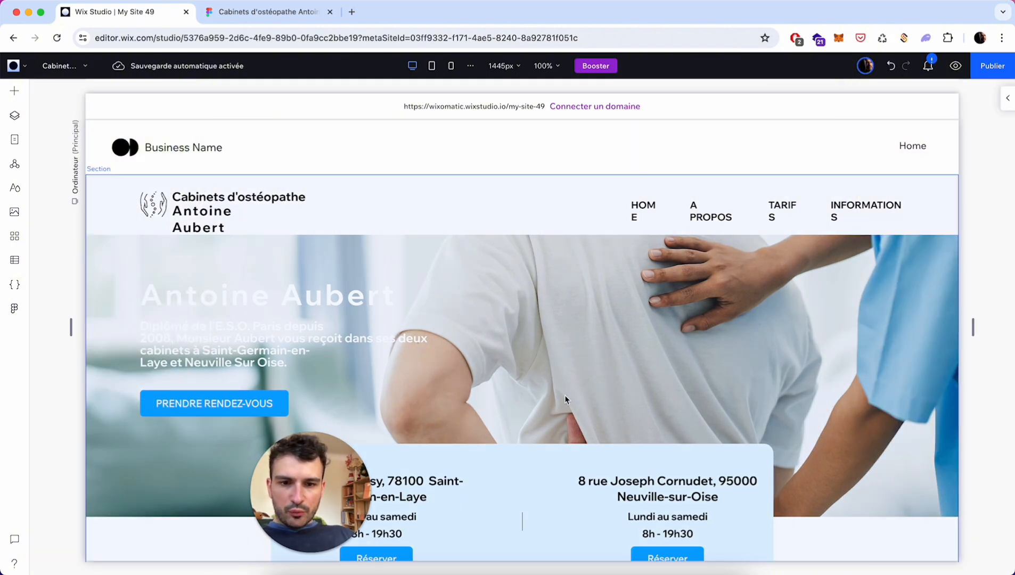
scroll(565, 400, "down", 3)
scroll(567, 398, "up", 3)
left_click(267, 143)
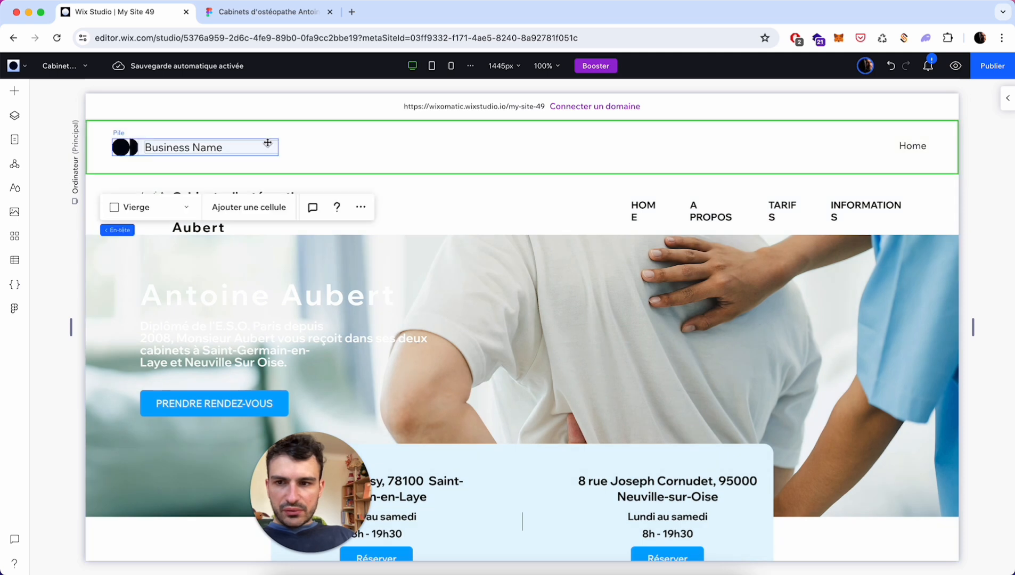
right_click(267, 143)
left_click(460, 151)
right_click(467, 151)
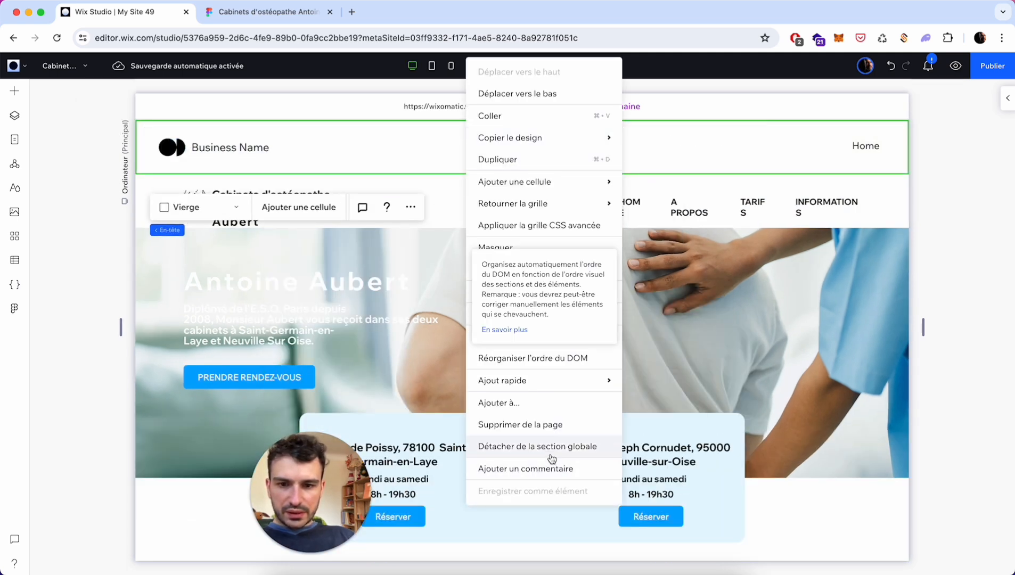
left_click(540, 252)
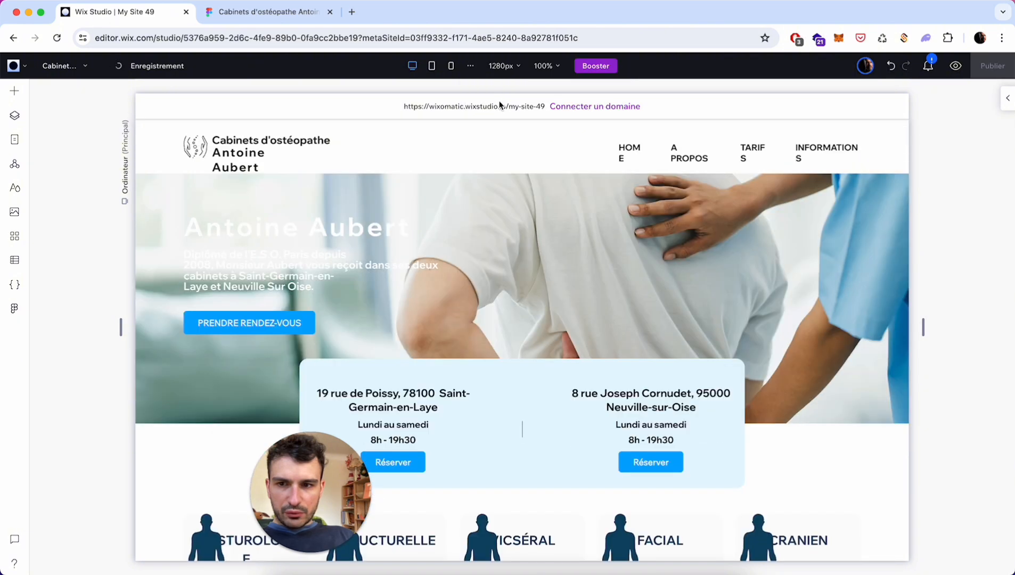
left_click(264, 151)
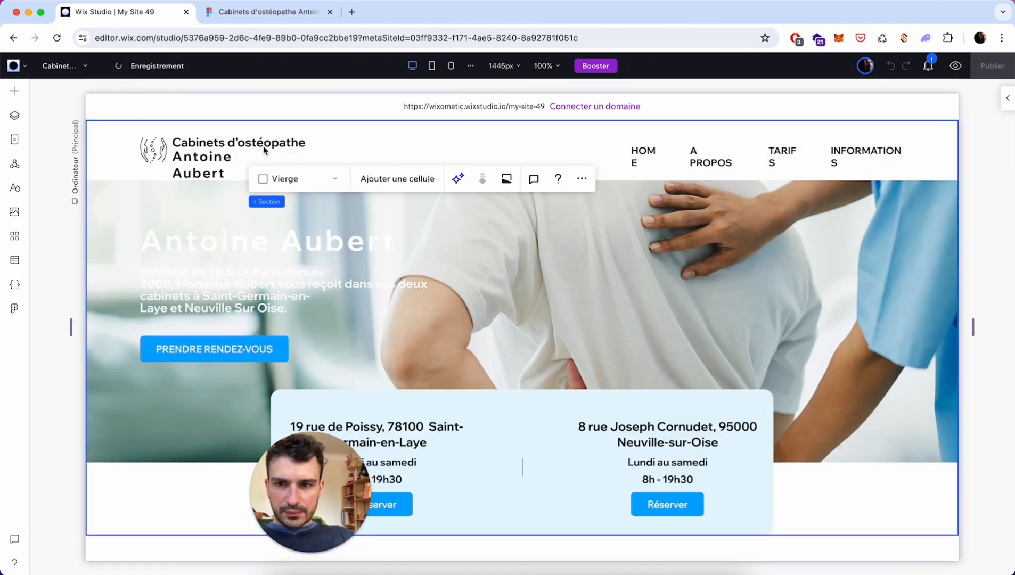
left_click(233, 152)
left_click(224, 160)
left_click(223, 160)
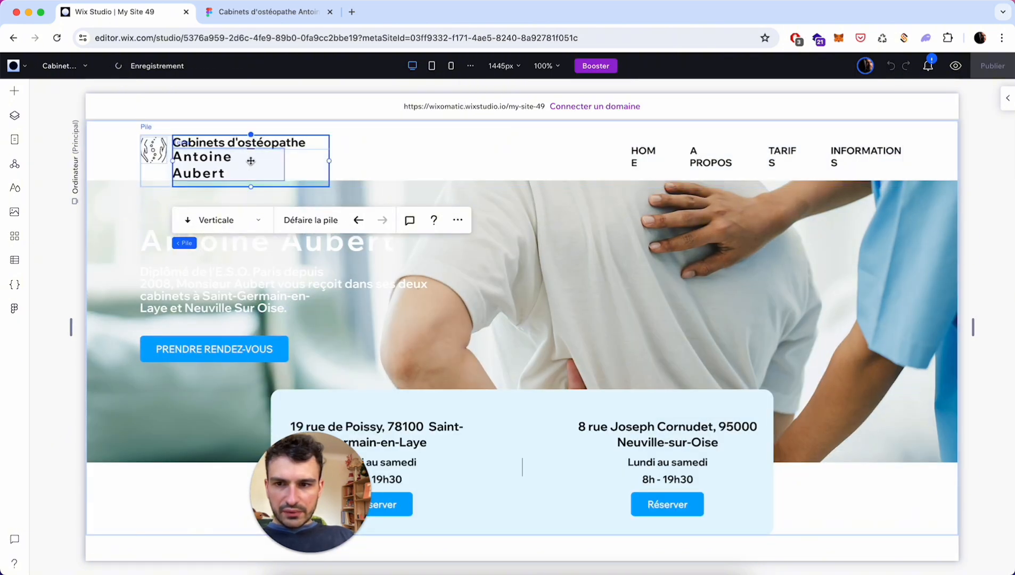
left_click(279, 165)
left_click_drag(284, 166, 323, 176)
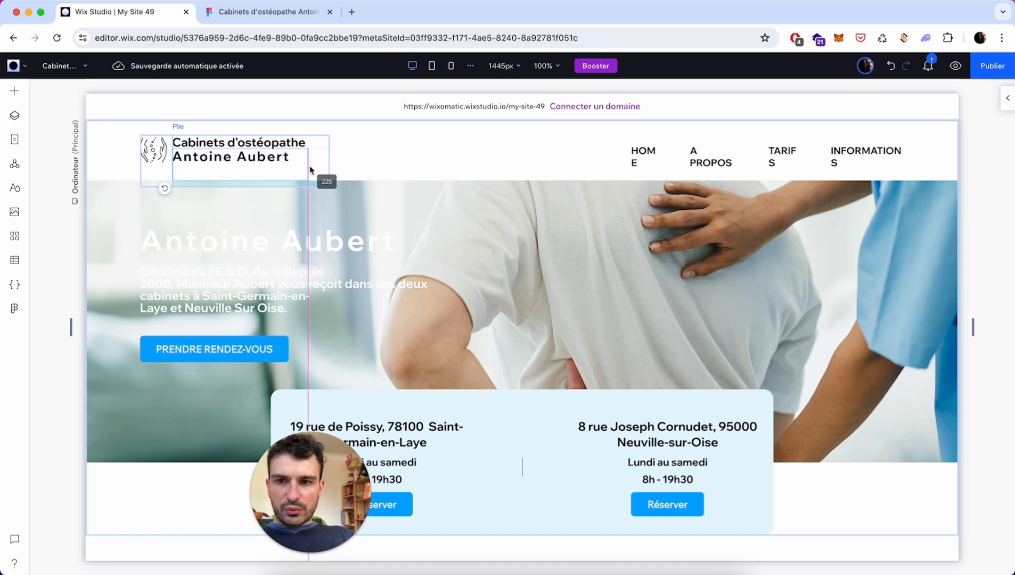
- Widen the HOME, A PROPOS and INFORMATIONS nav links so each fits on one line
left_click(411, 159)
left_click(659, 148)
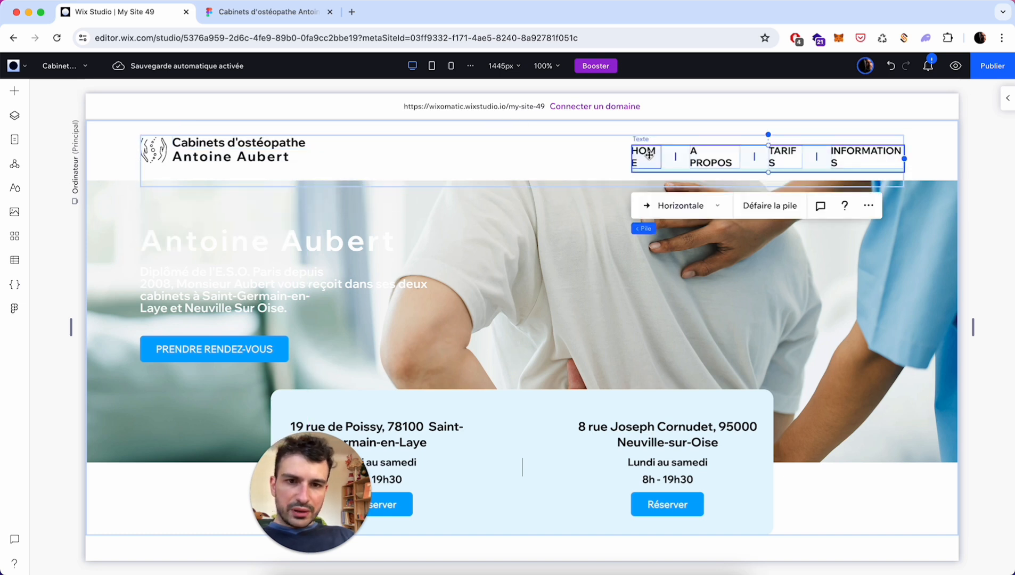
left_click(650, 154)
left_click_drag(660, 158, 672, 159)
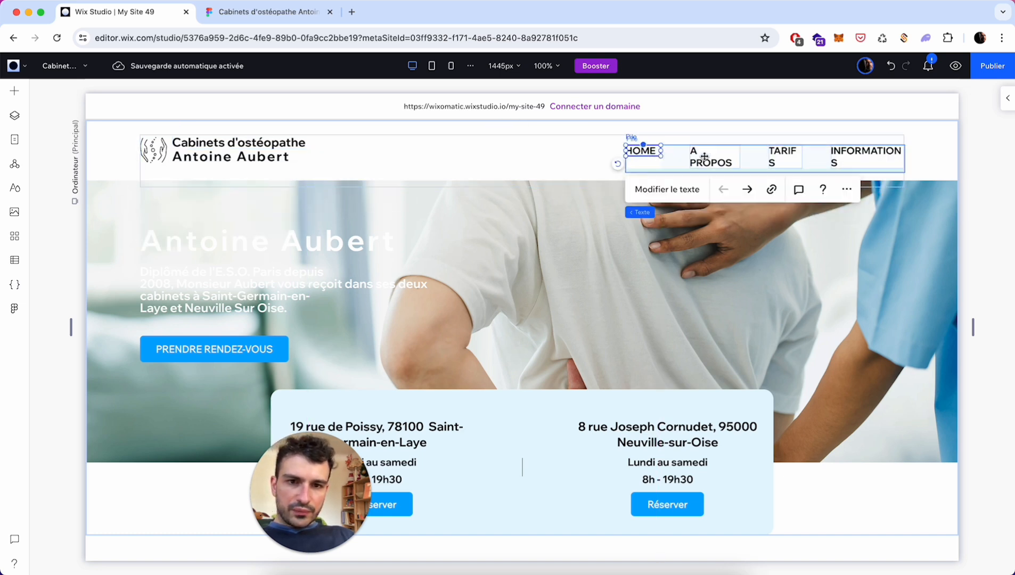
left_click(715, 158)
left_click_drag(738, 158, 822, 158)
left_click(781, 157)
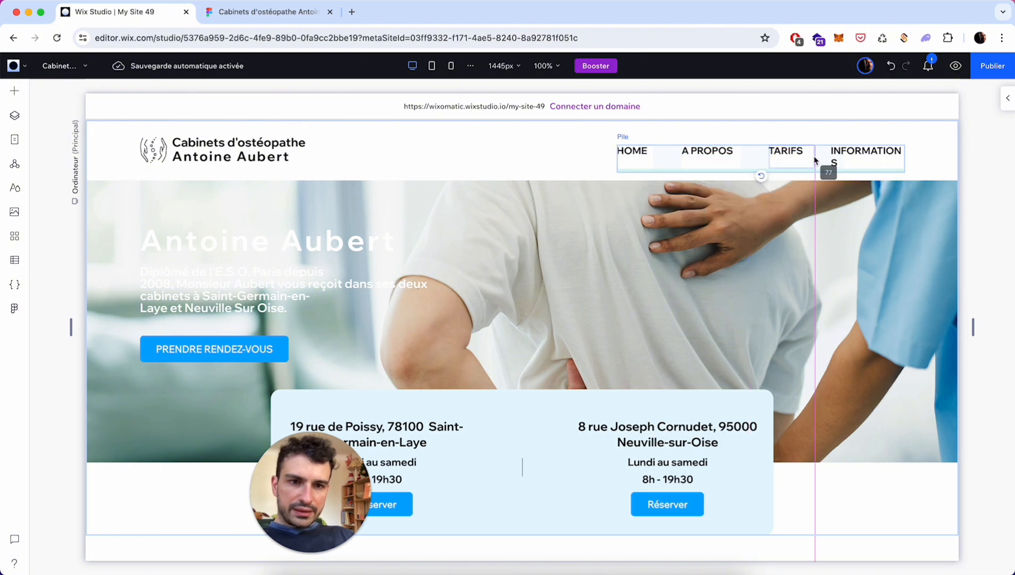
left_click(851, 157)
mouse_move(905, 163)
left_mouse_down()
mouse_move(920, 166)
mouse_move(913, 160)
left_mouse_up()
left_click(936, 162)
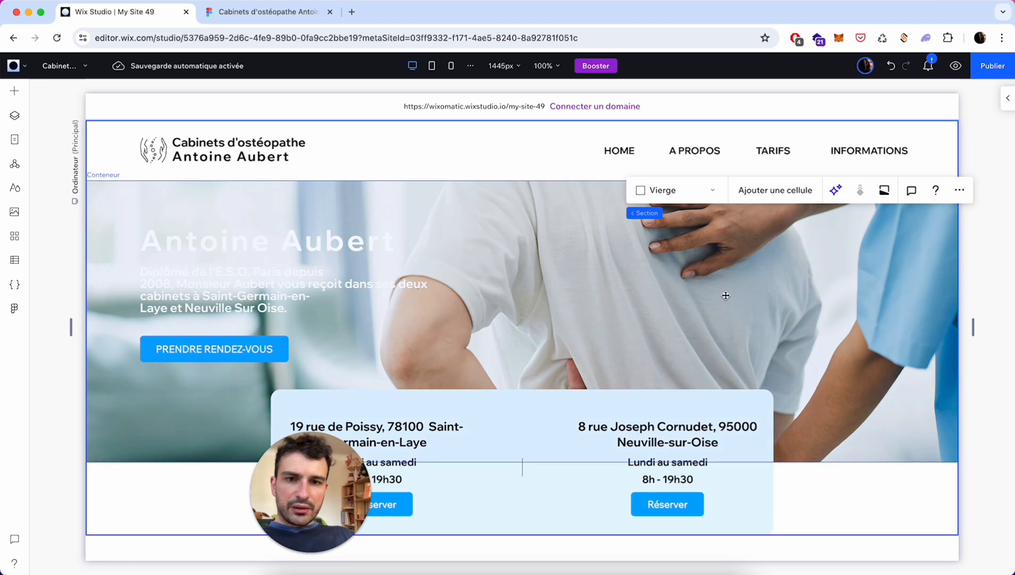
- Drill into the Informations section's containers to locate the overlapping decorative vector
scroll(725, 296, "down", 3)
scroll(725, 296, "down", 12)
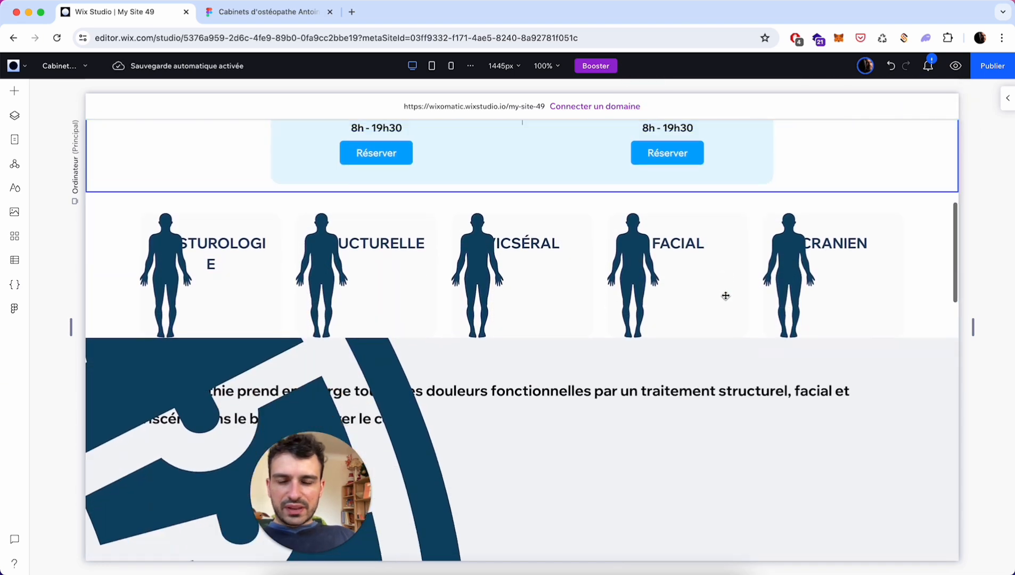
scroll(725, 295, "down", 6)
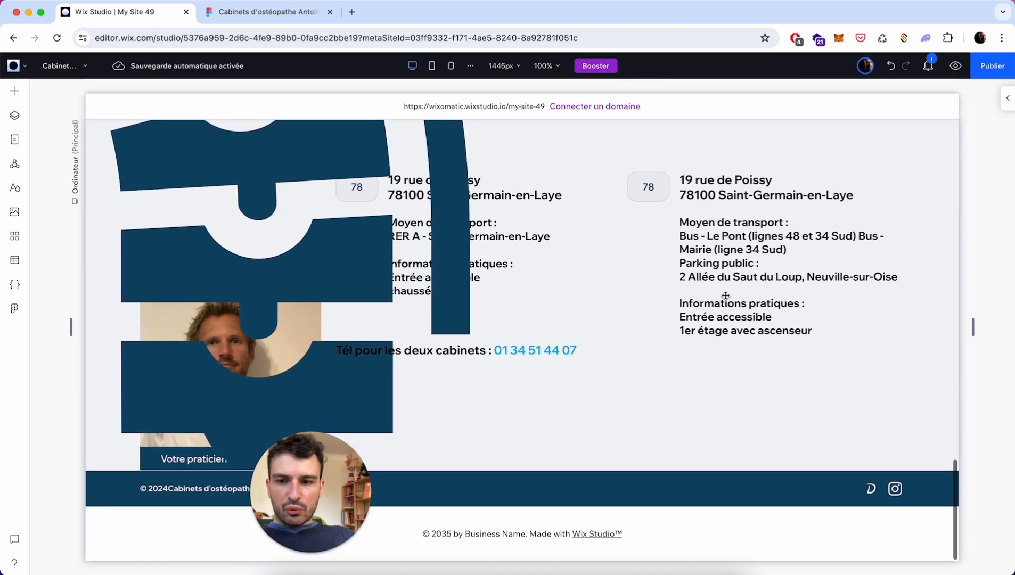
scroll(327, 236, "up", 10)
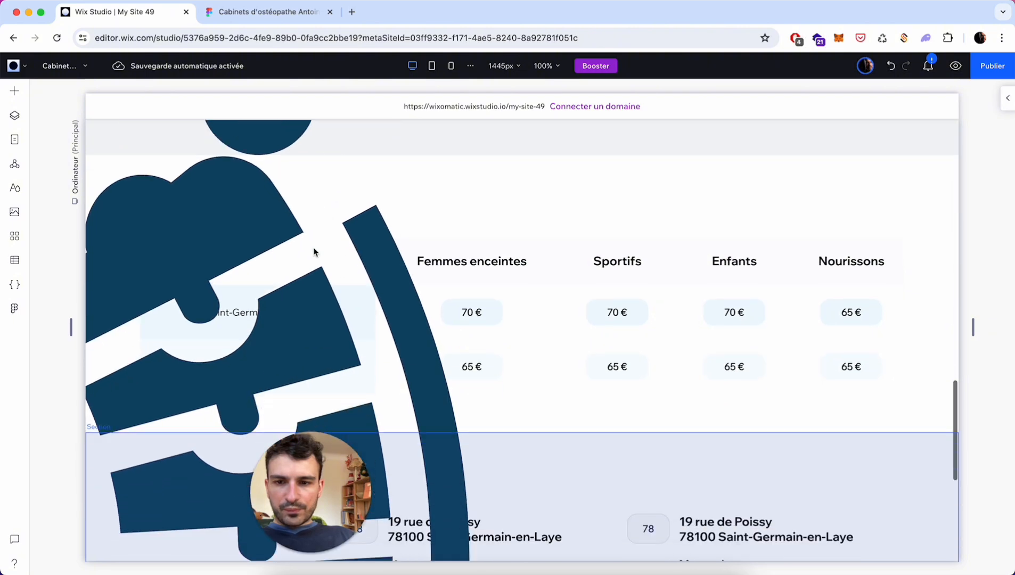
scroll(335, 364, "down", 3)
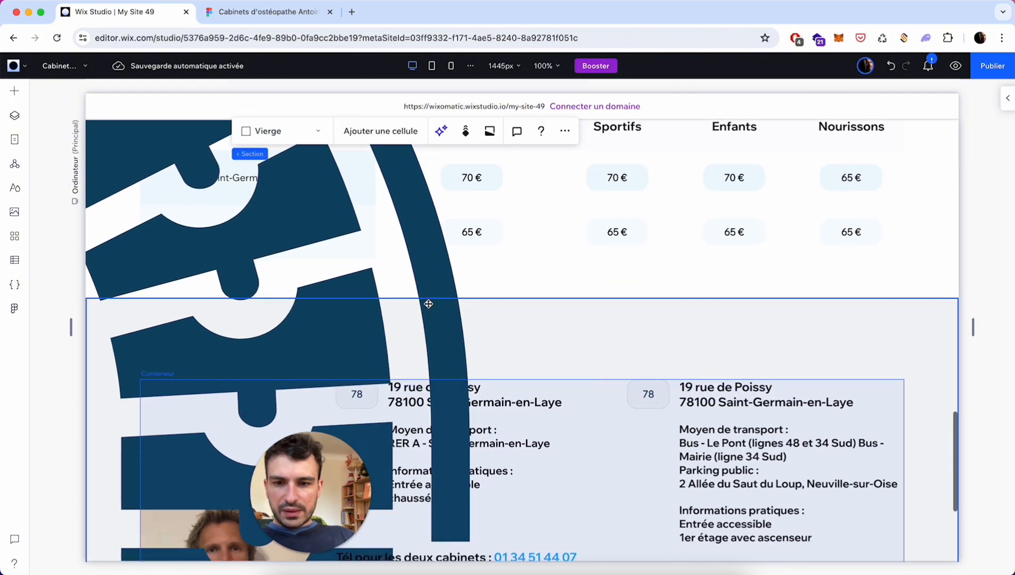
left_click(440, 292)
left_click(437, 335)
scroll(447, 366, "down", 4)
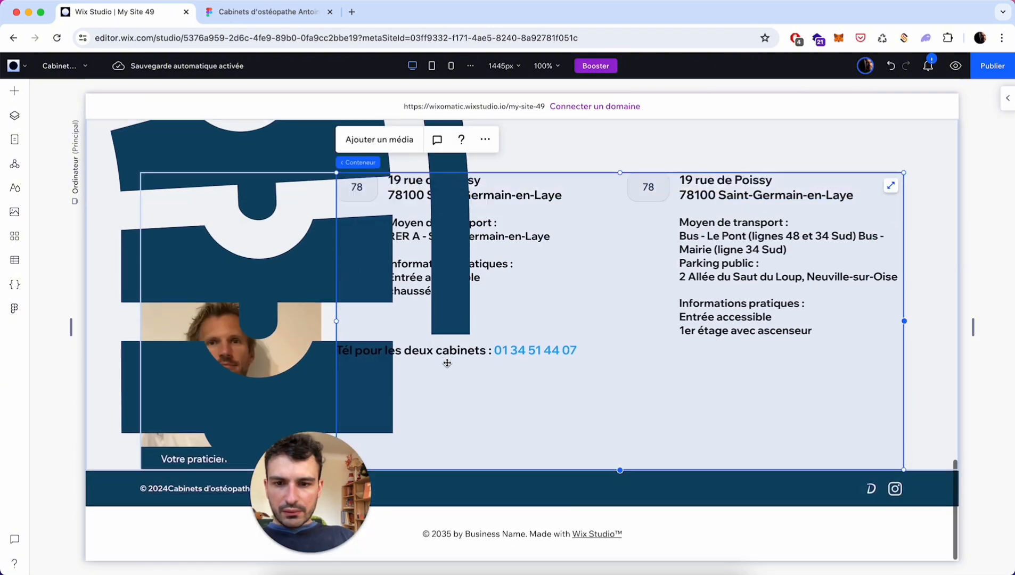
left_click(286, 392)
- Hide the decorative vector image covering the Tarifs pricing table
scroll(290, 244, "up", 4)
scroll(290, 244, "up", 4)
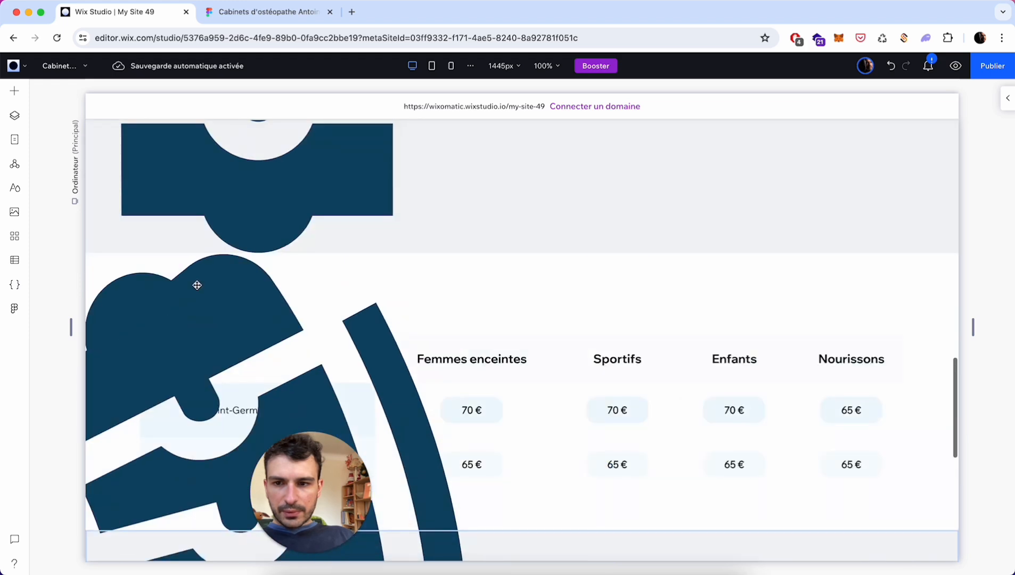
left_click(284, 313)
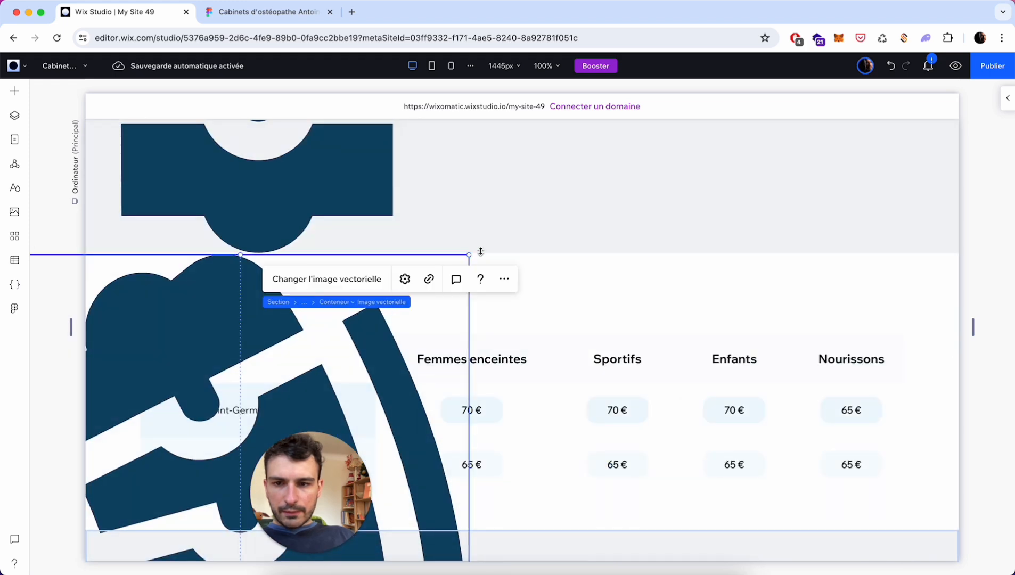
right_click(188, 341)
mouse_move(219, 328)
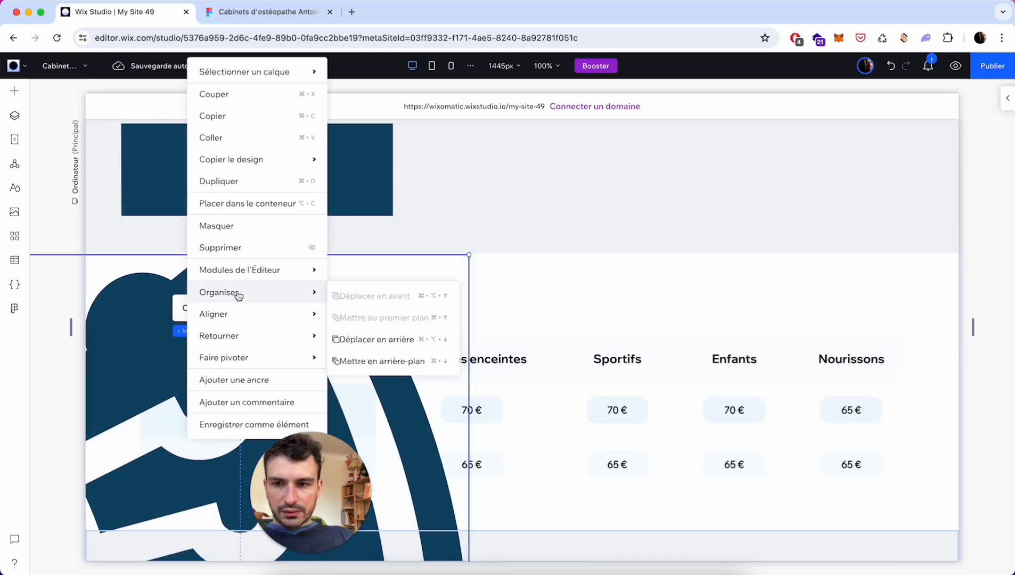
left_click(245, 229)
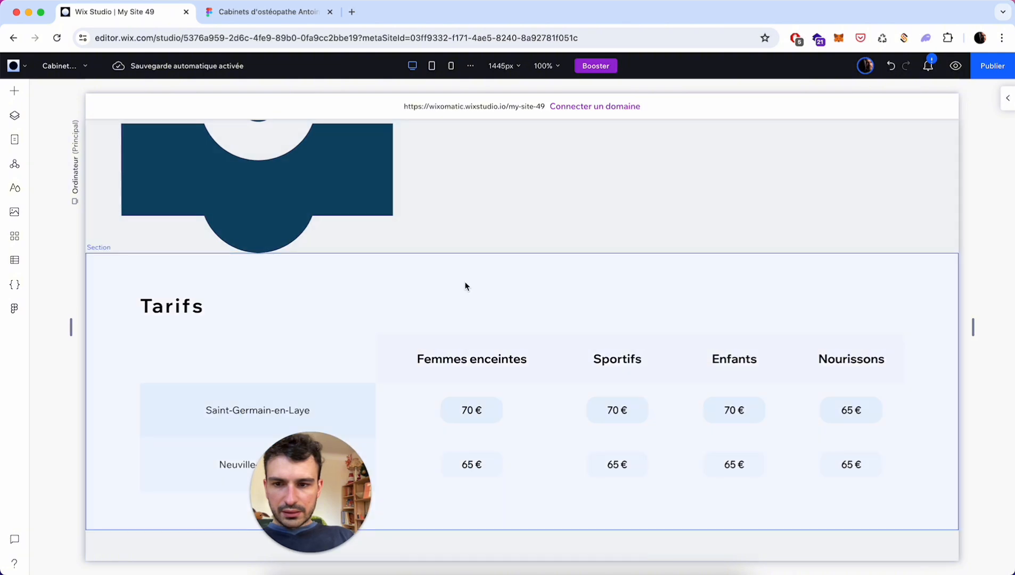
- Check the Tarifs section is now clear, then return to the Figma design
left_click(464, 282)
scroll(465, 282, "down", 7)
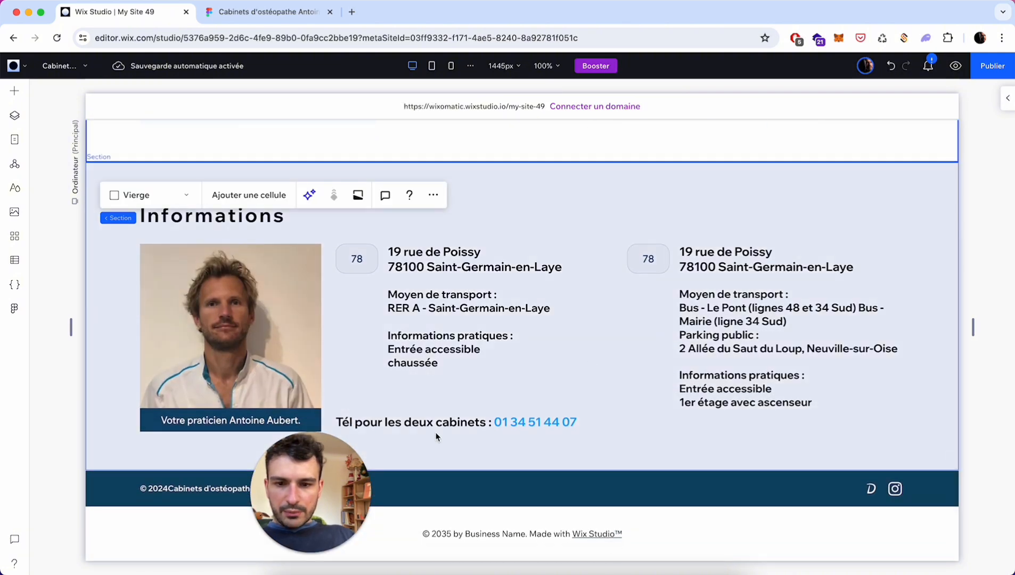
left_click_drag(330, 468, 959, 397)
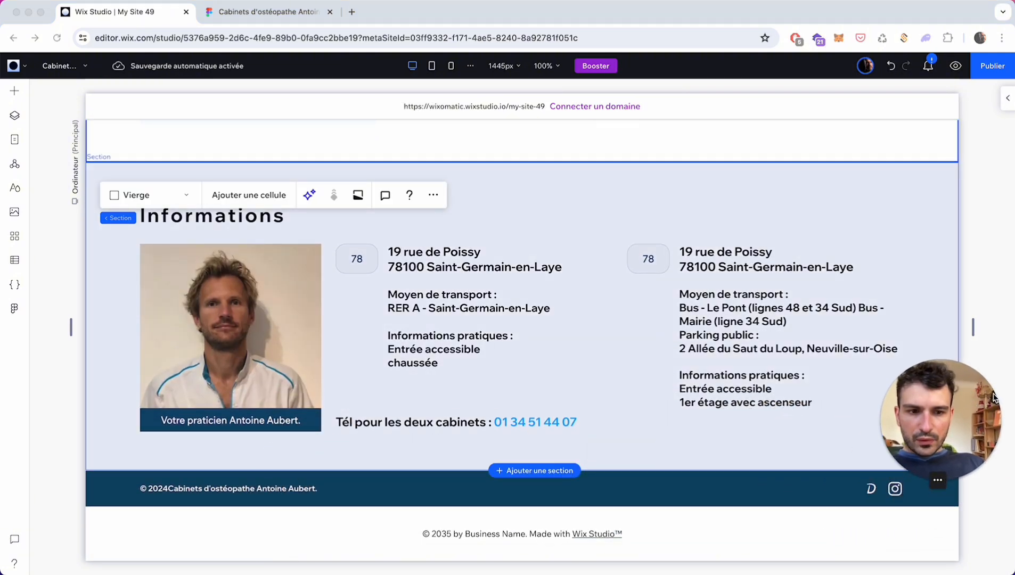
scroll(729, 427, "up", 1)
scroll(729, 427, "down", 1)
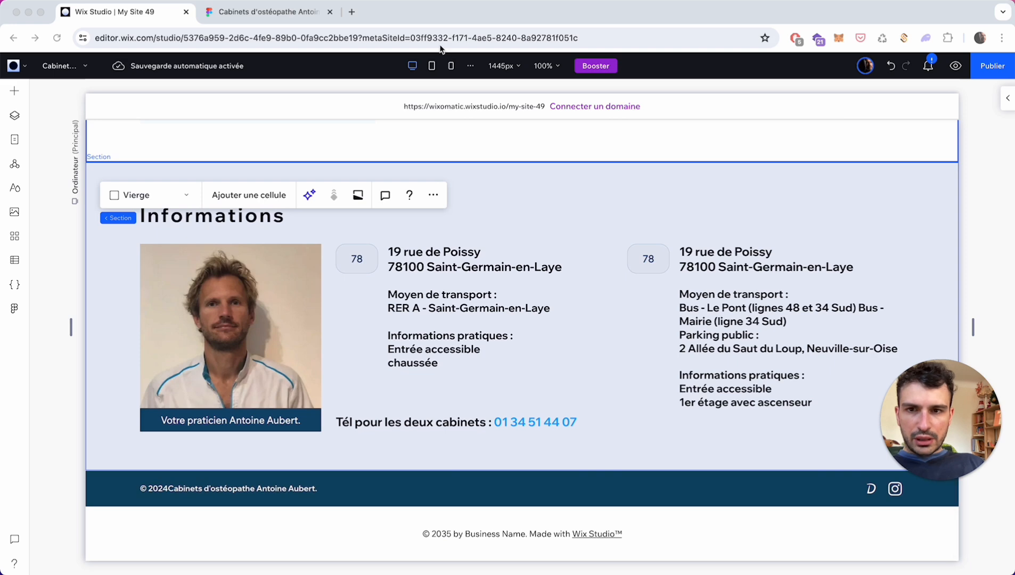
left_click(281, 17)
- Close the Figma to Wix Studio export panel
scroll(514, 388, "down", 5)
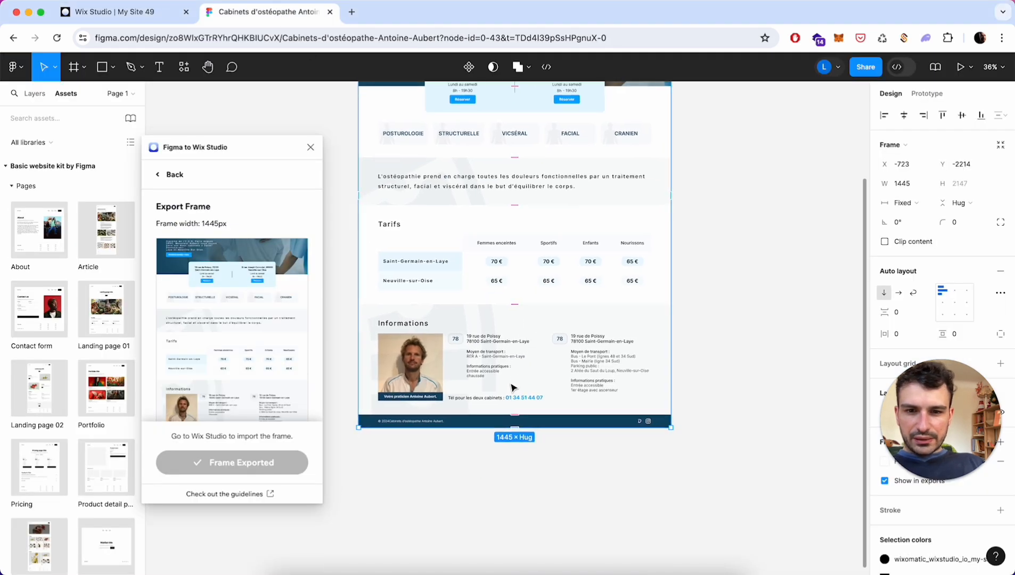
scroll(512, 387, "up", 3)
scroll(532, 343, "down", 1)
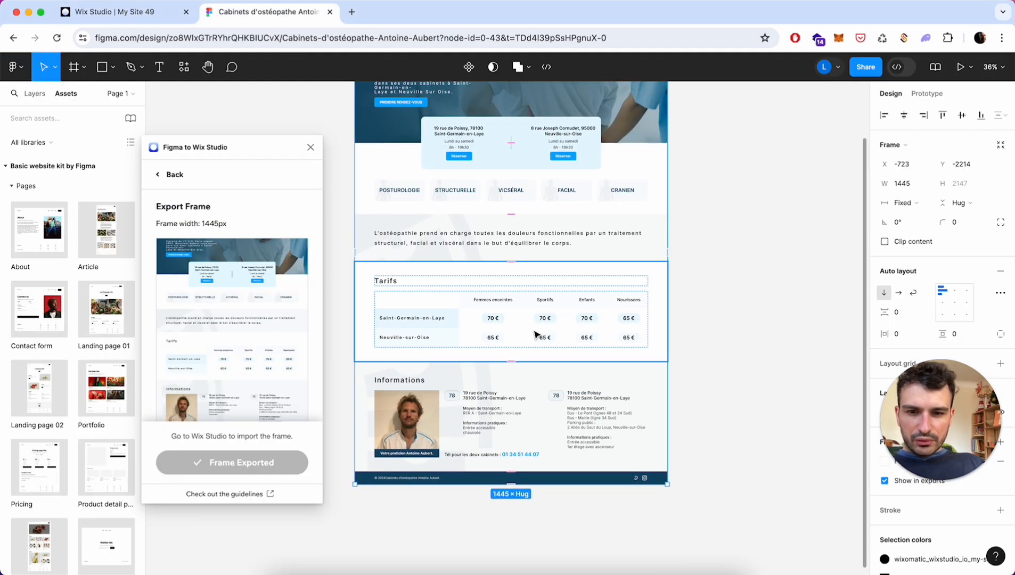
scroll(534, 334, "up", 5)
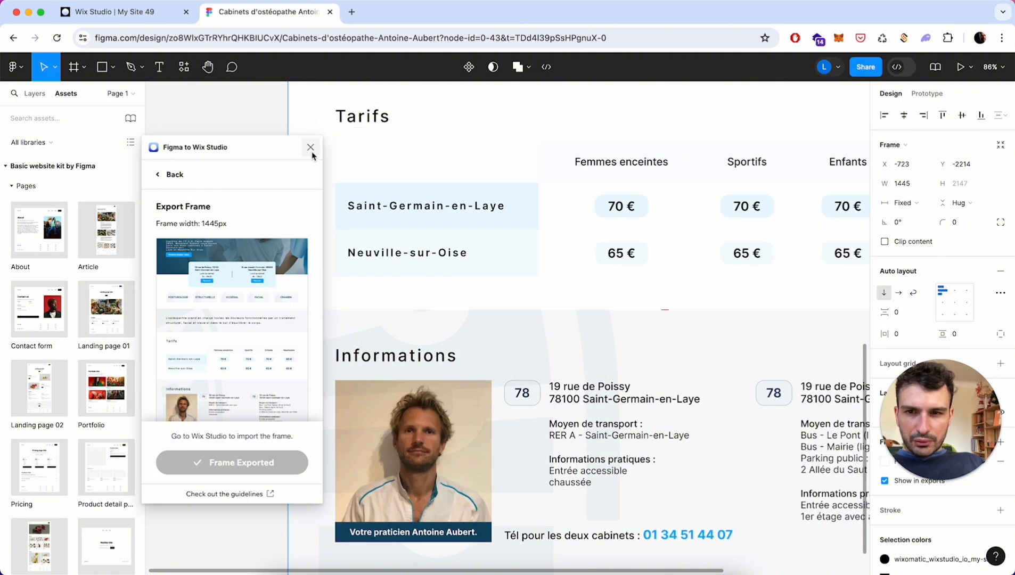
left_click(311, 149)
- Inspect the Informations and services section frames, then go back to Wix Studio
scroll(420, 275, "down", 4)
scroll(421, 274, "right", 3)
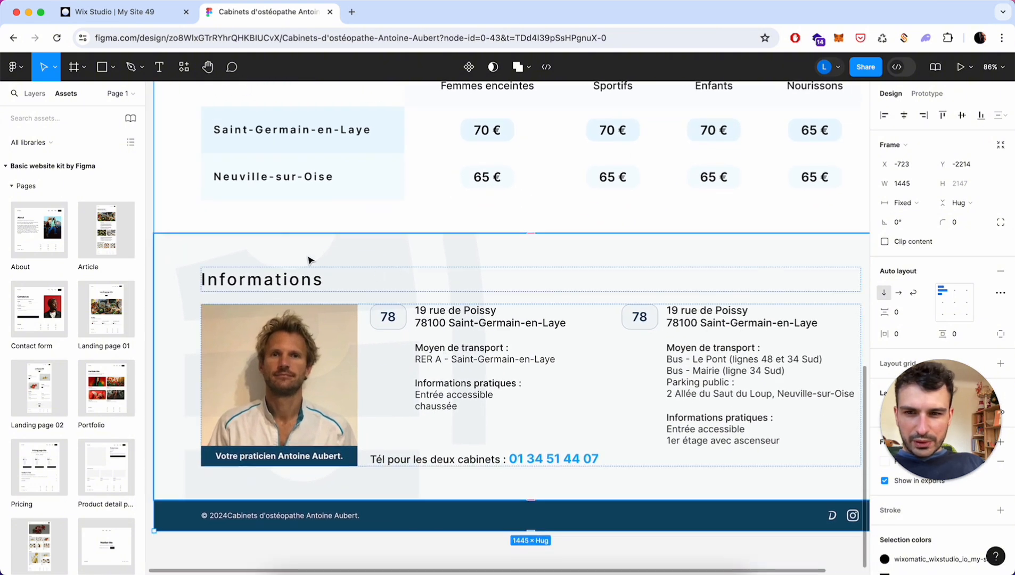
left_click(405, 268)
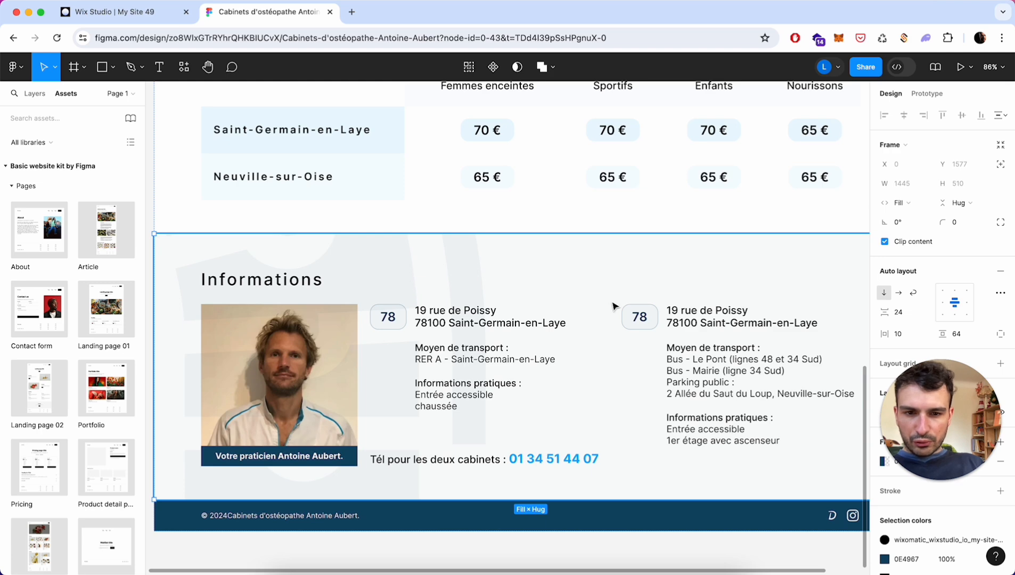
scroll(477, 322, "up", 15)
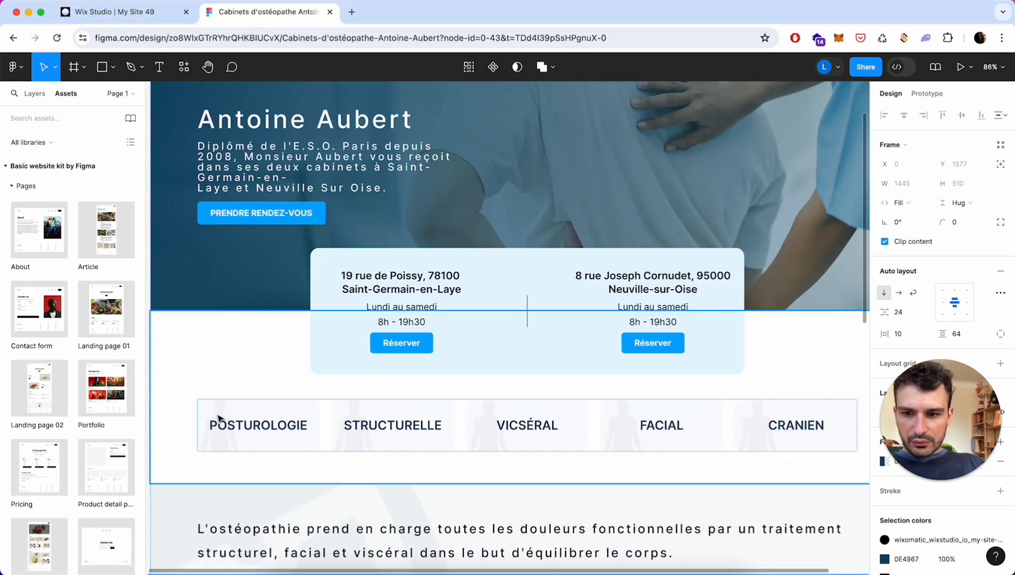
left_click(218, 418)
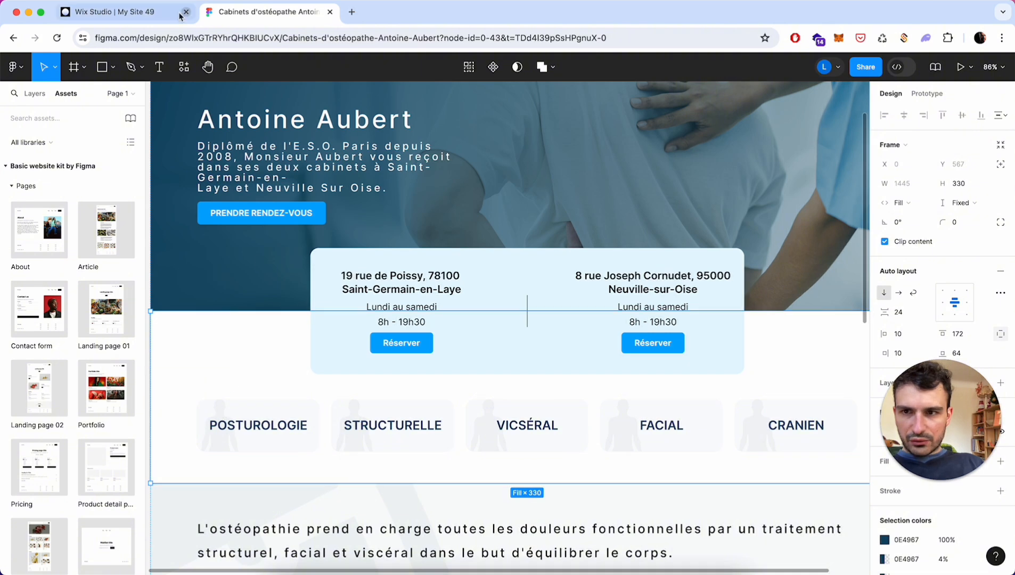
left_click(149, 12)
scroll(495, 309, "up", 3)
- Hide the decorative vector over the osteopathy description paragraph above Tarifs
scroll(495, 310, "up", 10)
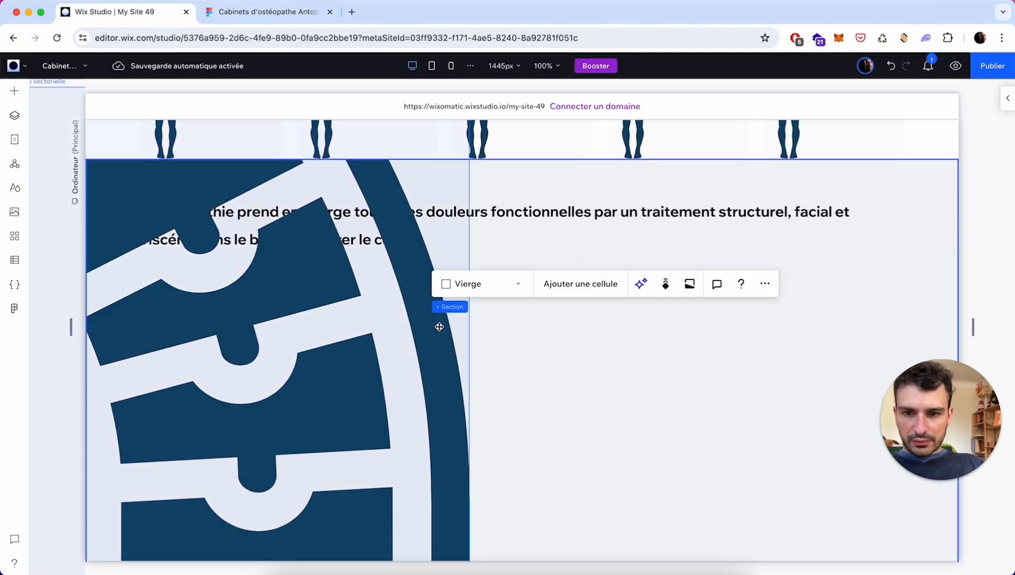
left_click(439, 326)
right_click(436, 380)
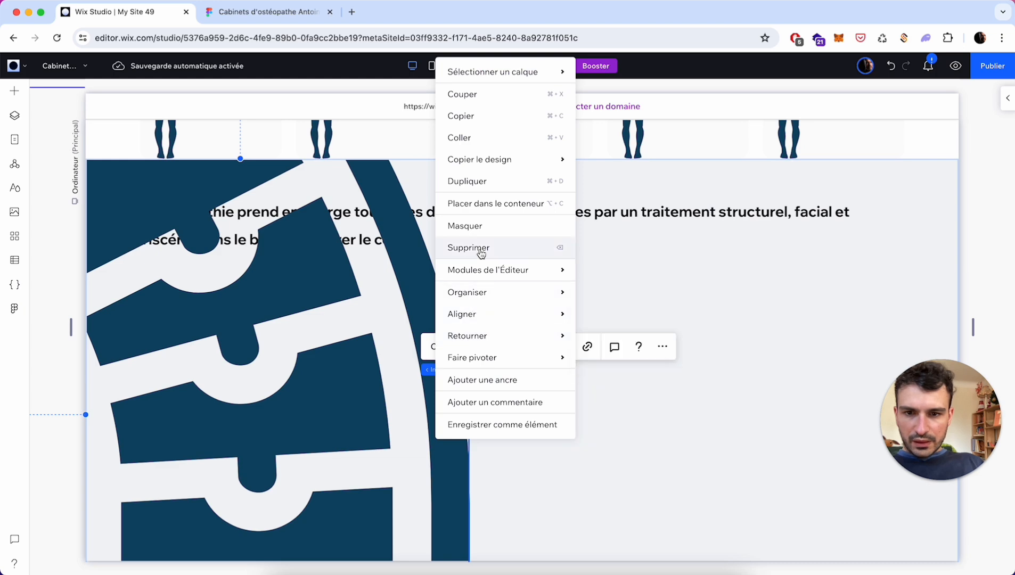
left_click(481, 229)
scroll(452, 374, "up", 10)
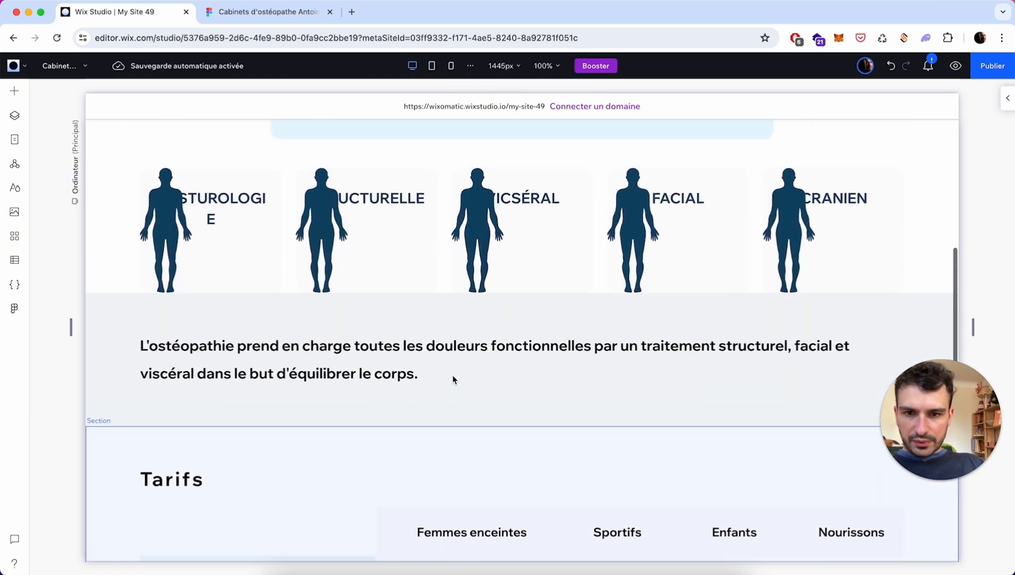
left_click(347, 347)
scroll(349, 352, "down", 15)
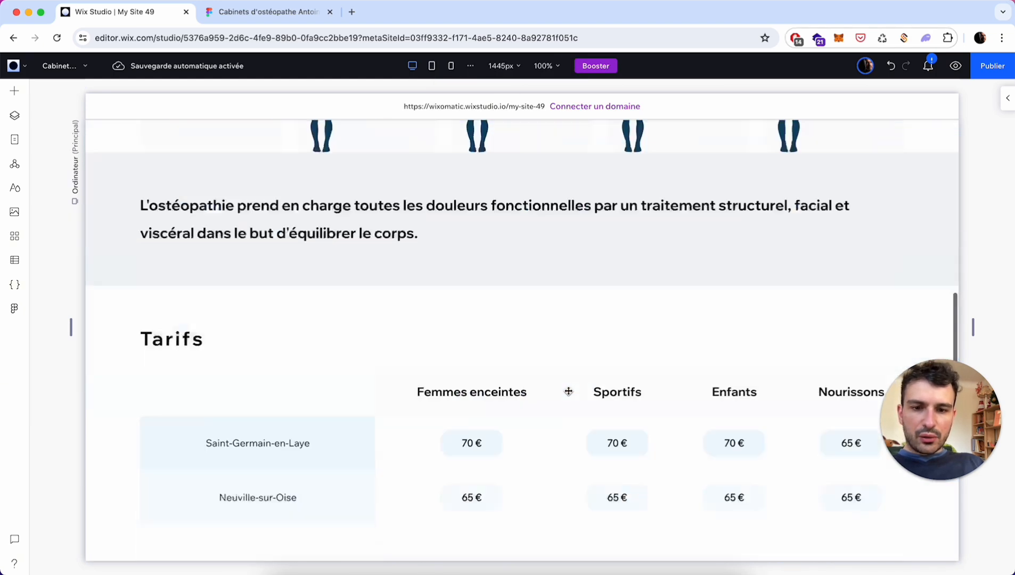
scroll(567, 390, "up", 15)
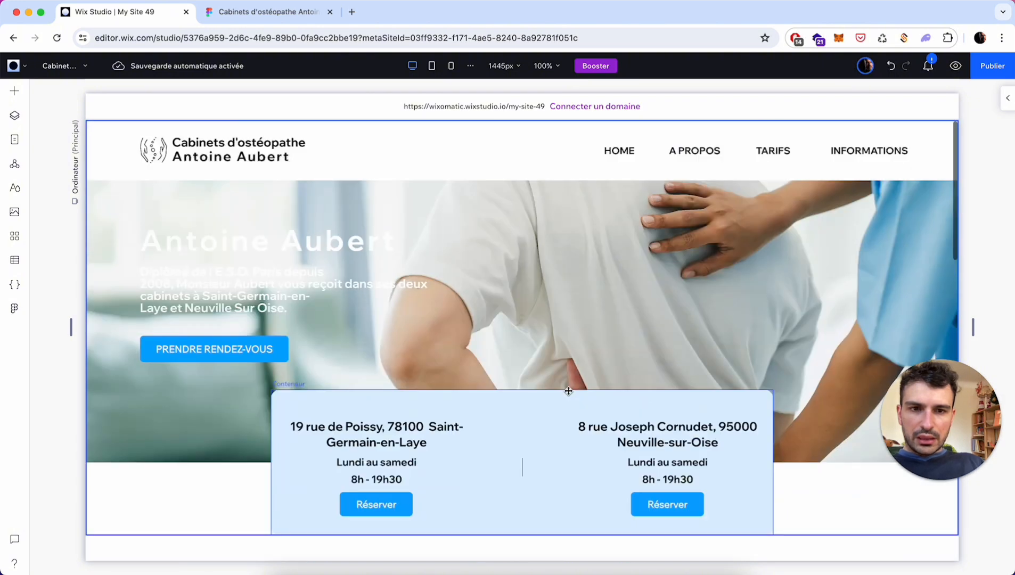